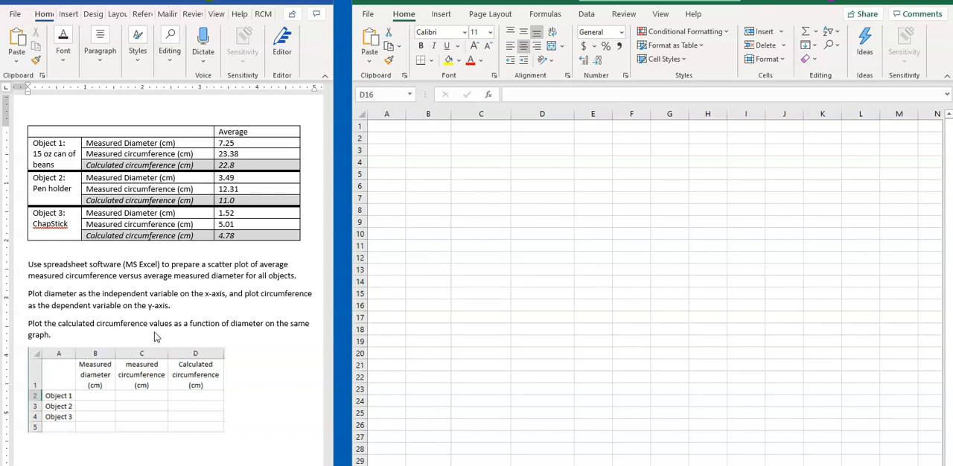
Enter the header "Measured diameter (cm)" in cell B1.
{"action": "left_click", "coordinate": [424, 120]}
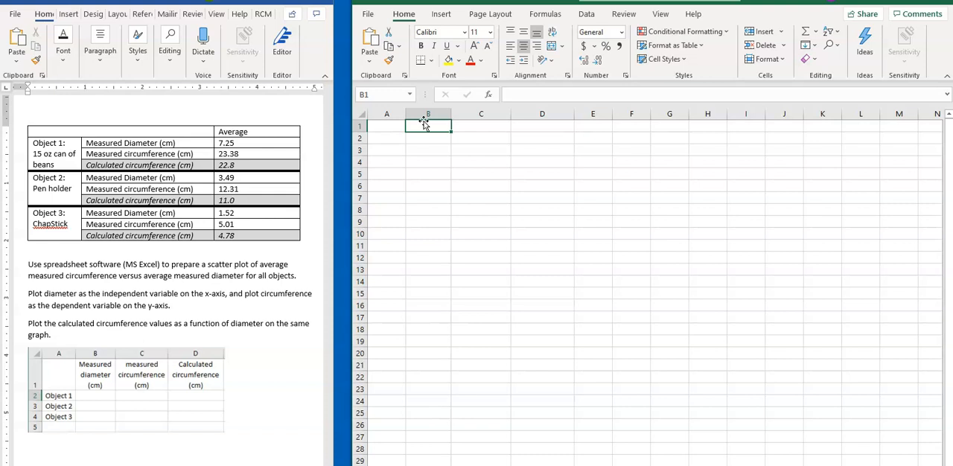
{"action": "type", "text": "Measured diameter (cm)"}
{"action": "key", "text": "Tab"}
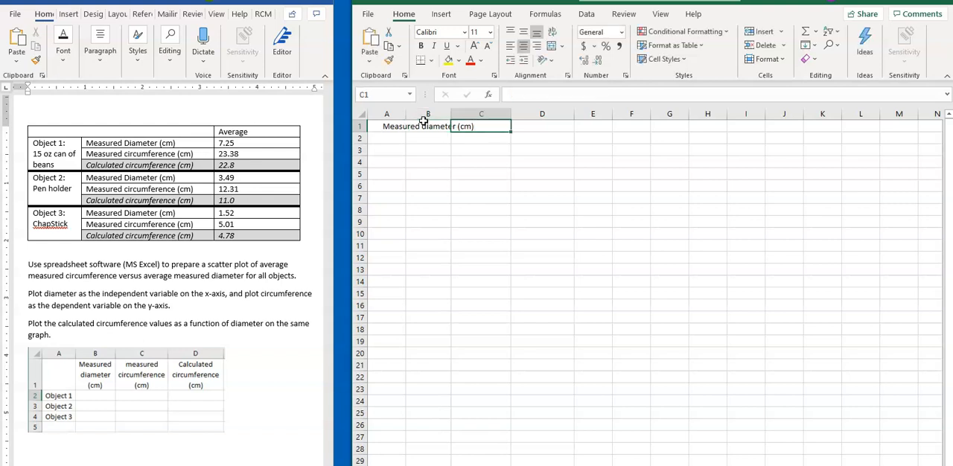
Enter the headers "Measured circumference (cm)" in C1 and "Calculated Circumference (cm)" in D1.
{"action": "type", "text": "Meas"}
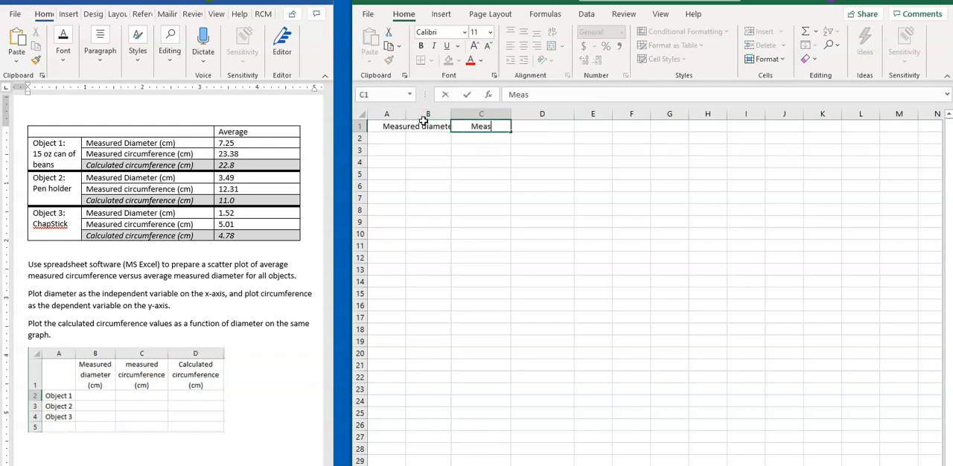
{"action": "type", "text": "urec circumference (cm)"}
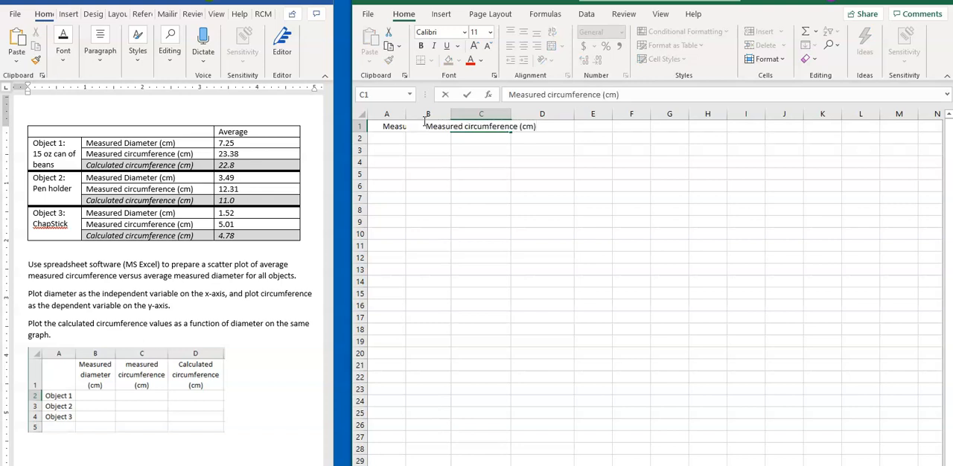
{"action": "key", "text": "Tab"}
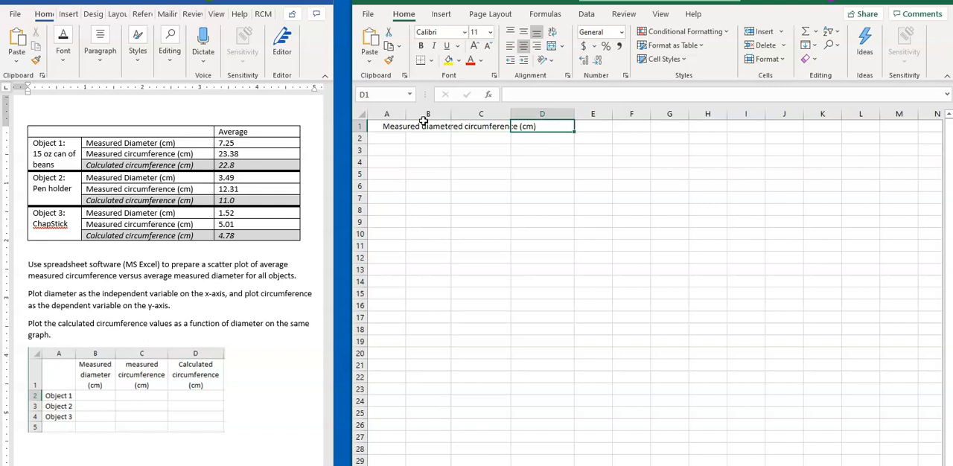
{"action": "type", "text": "Calcul"}
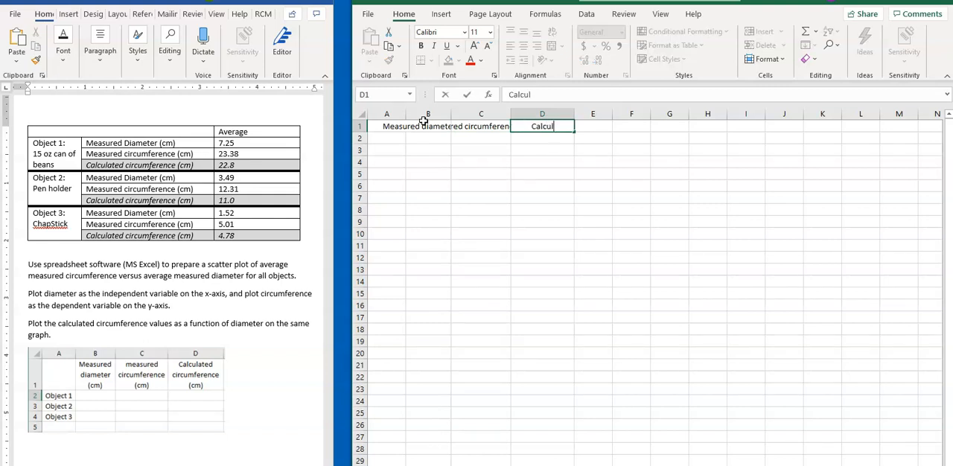
{"action": "type", "text": "ated C"}
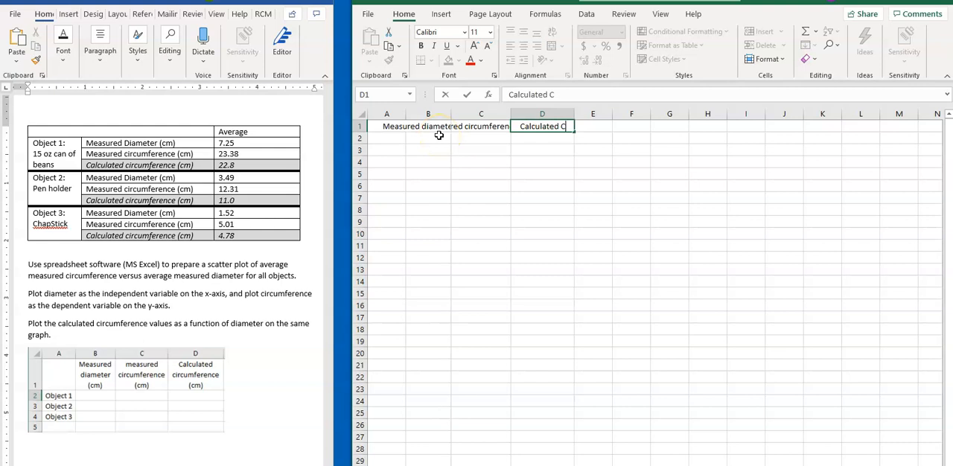
{"action": "type", "text": "ircumference (cm)"}
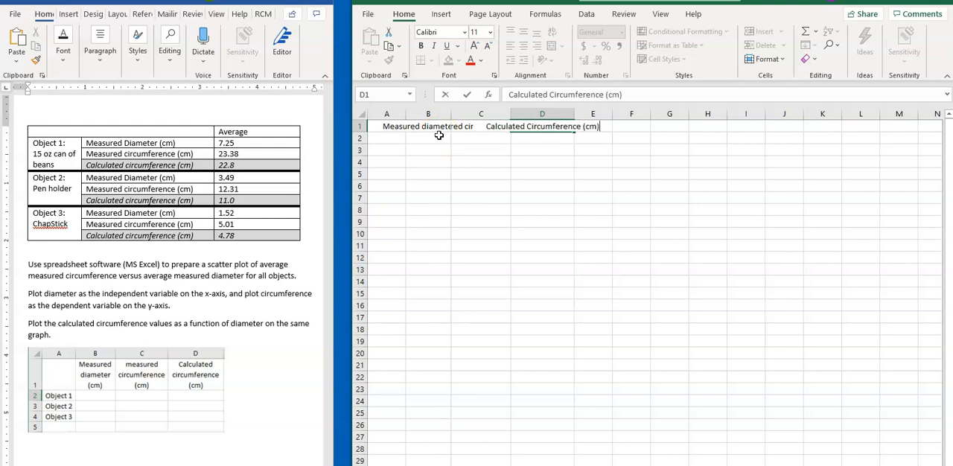
{"action": "left_click", "coordinate": [439, 136]}
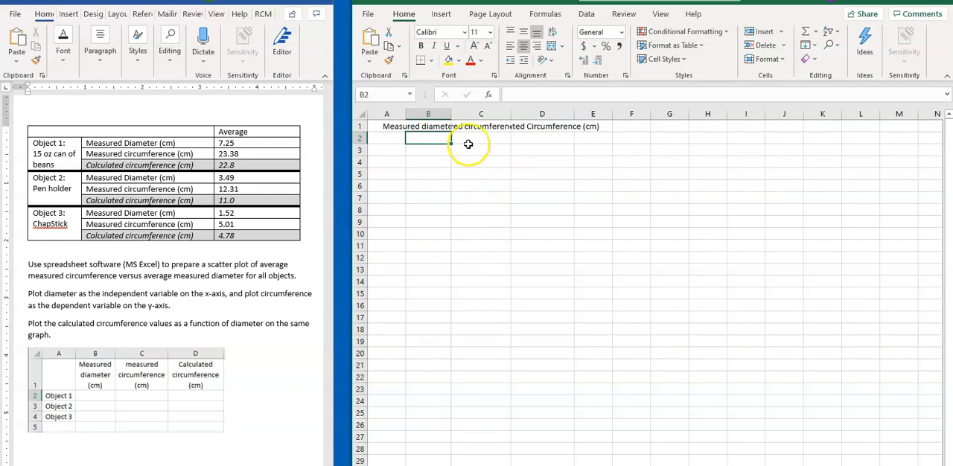
Wrap the text of the three column headers in B1:D1.
{"action": "left_click", "coordinate": [436, 126]}
{"action": "left_click_drag", "start_coordinate": [446, 125], "coordinate": [540, 125]}
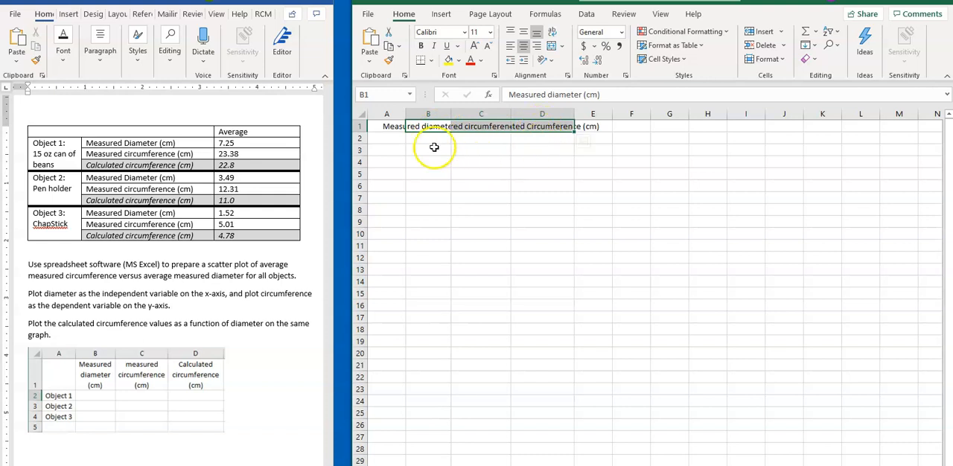
{"action": "left_click", "coordinate": [554, 34]}
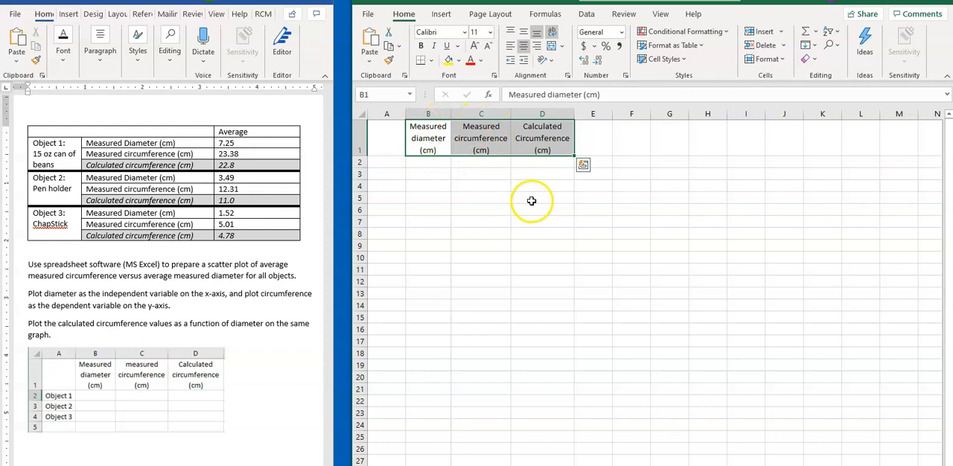
Enter the row labels "15 oz can of beans", "pen holder" and "chapstick" in cells A2 to A4.
{"action": "left_click", "coordinate": [389, 161]}
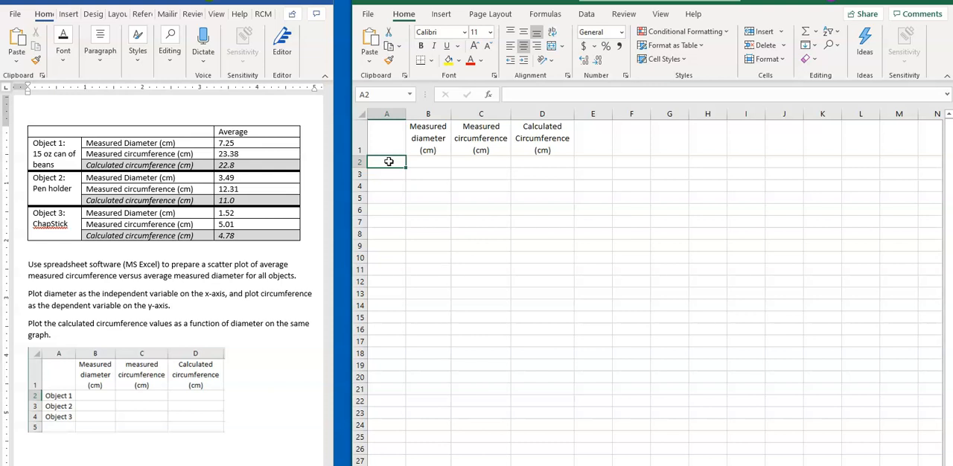
{"action": "double_click", "coordinate": [389, 161]}
{"action": "type", "text": "15 ox"}
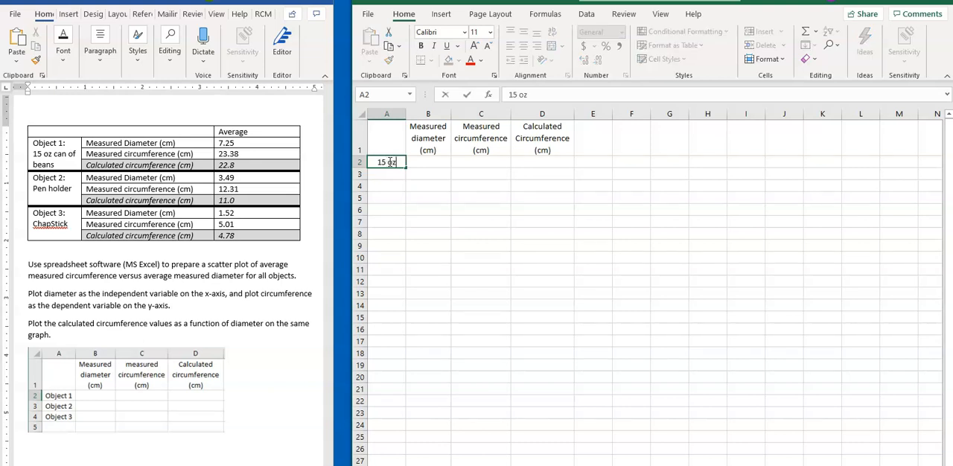
{"action": "key", "text": "BackSpace"}
{"action": "type", "text": "z can of beans"}
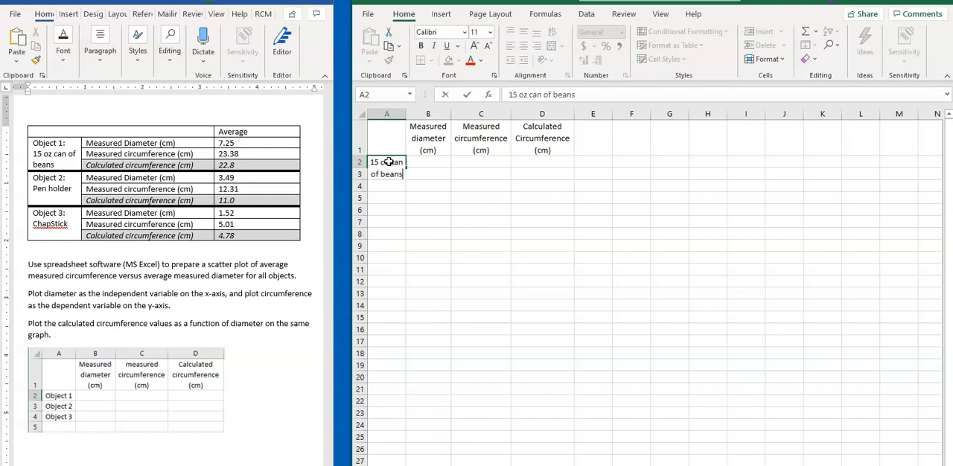
{"action": "key", "text": "Return"}
{"action": "type", "text": "pen holder"}
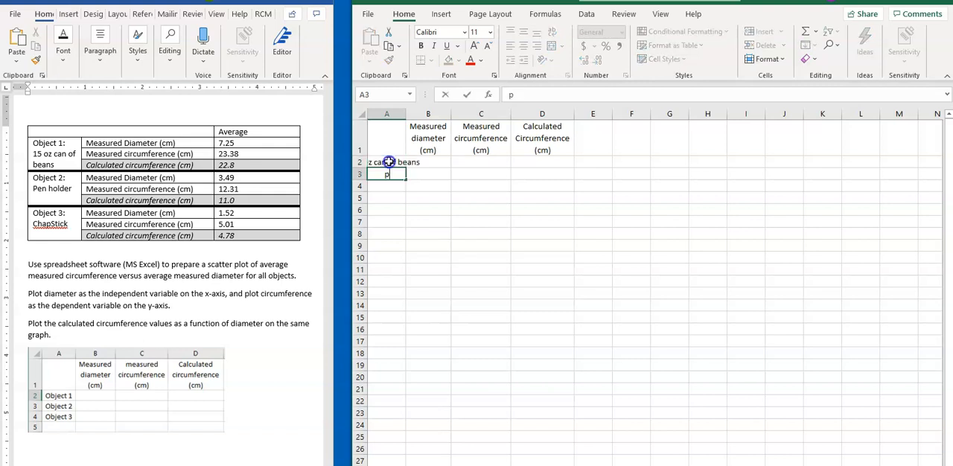
{"action": "key", "text": "Return"}
{"action": "type", "text": "chapstick"}
{"action": "key", "text": "Return"}
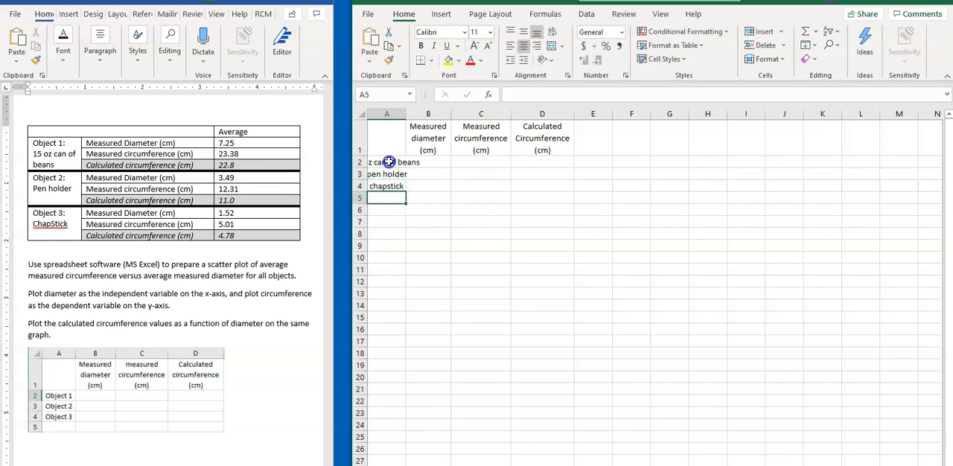
Wrap the text of the object labels in A2:A4.
{"action": "left_click", "coordinate": [389, 161]}
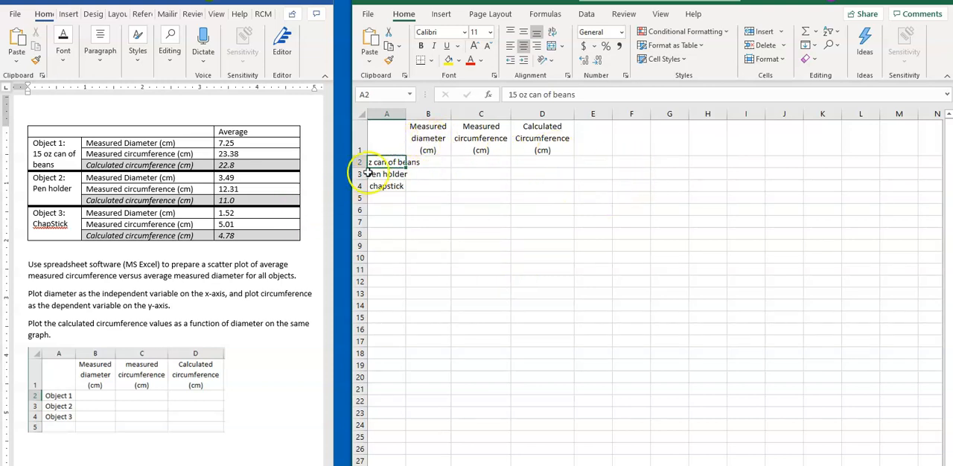
{"action": "left_click_drag", "start_coordinate": [388, 160], "coordinate": [390, 184]}
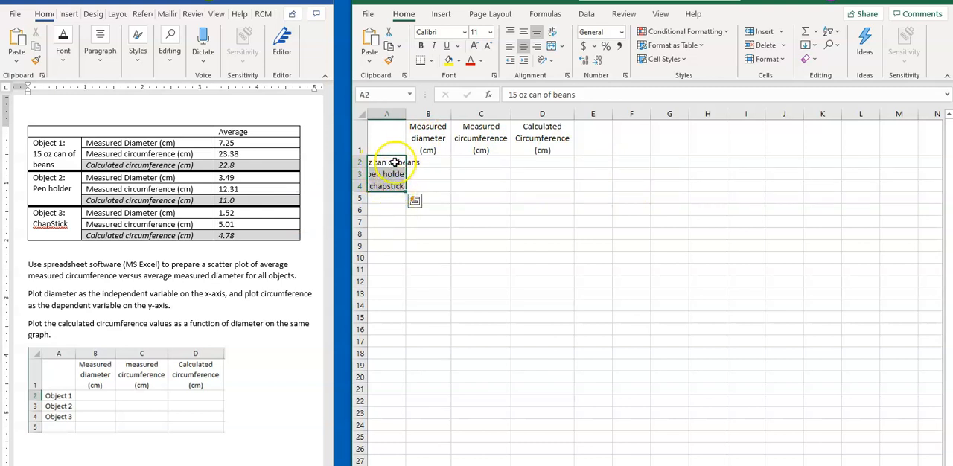
{"action": "left_click", "coordinate": [553, 34]}
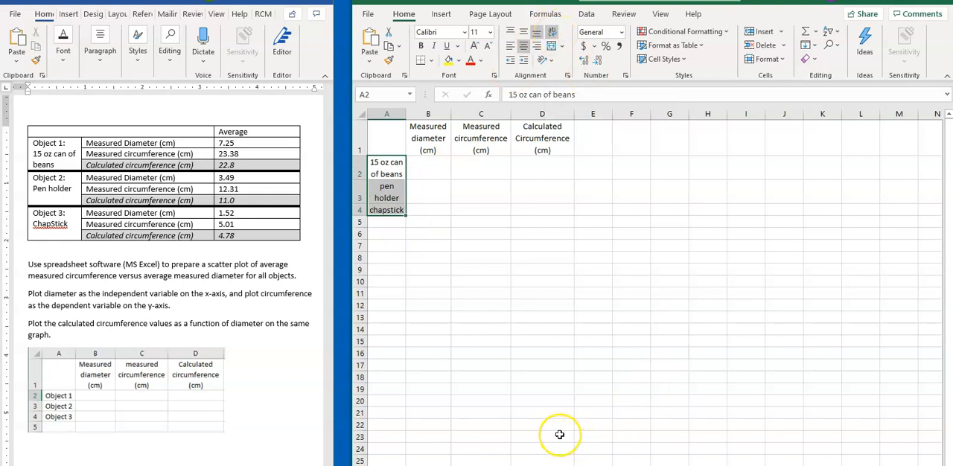
Fill the can of beans row with measured diameter 7.25, measured circumference 23.38 and calculated circumference 22.8.
{"action": "left_click", "coordinate": [431, 170]}
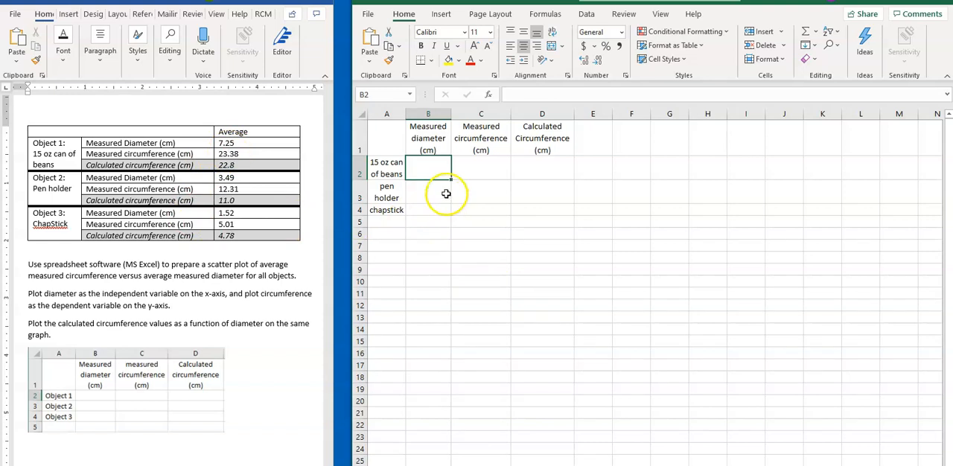
{"action": "double_click", "coordinate": [434, 171]}
{"action": "type", "text": "7.25"}
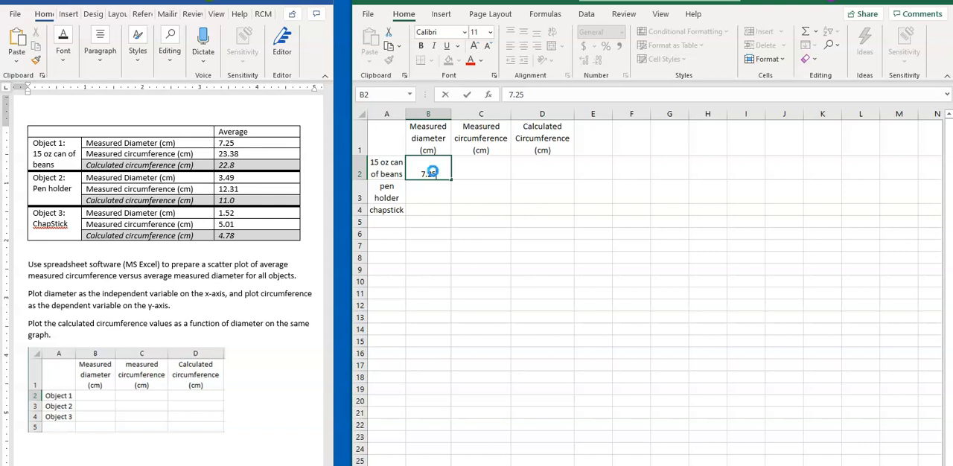
{"action": "key", "text": "Tab"}
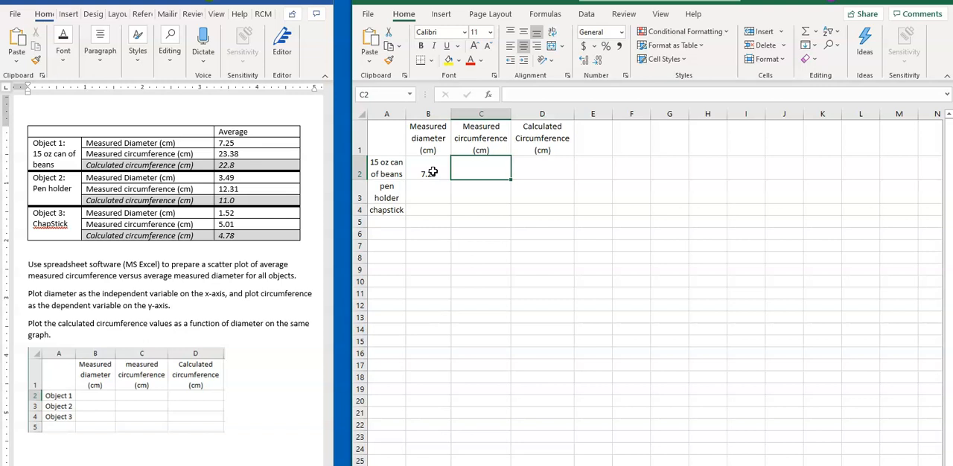
{"action": "type", "text": "23.38"}
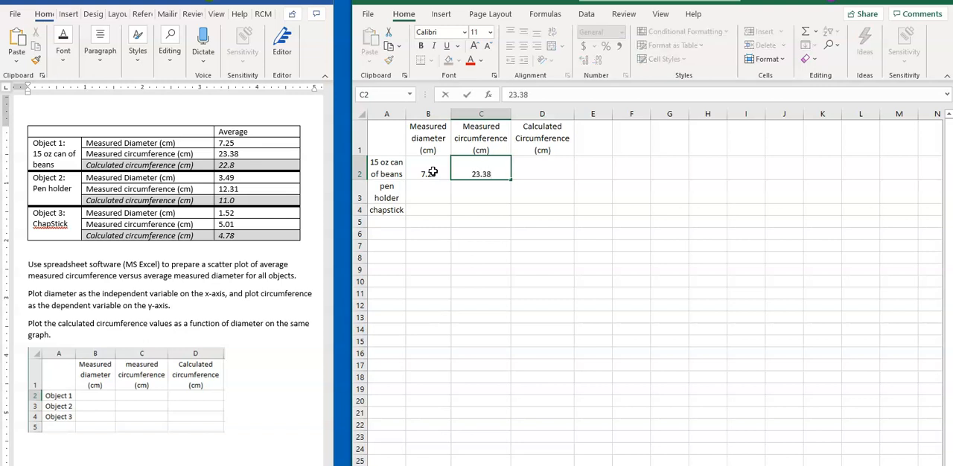
{"action": "key", "text": "Tab"}
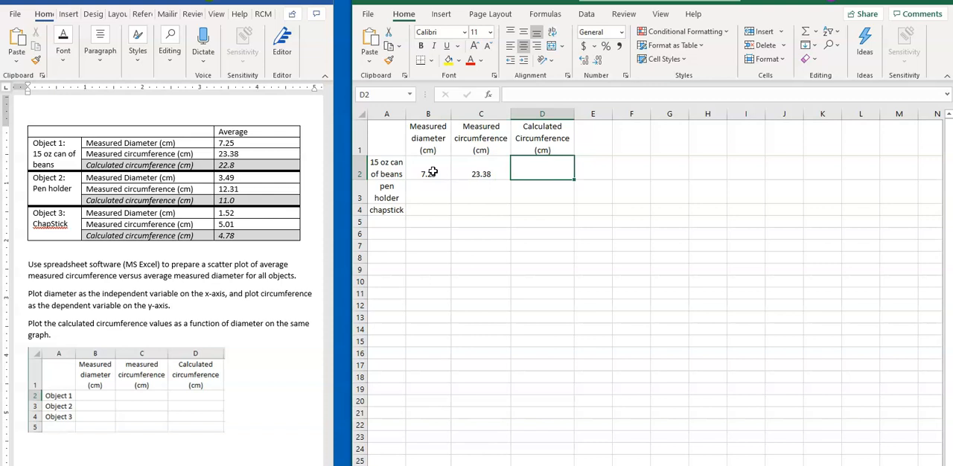
{"action": "type", "text": "22.8"}
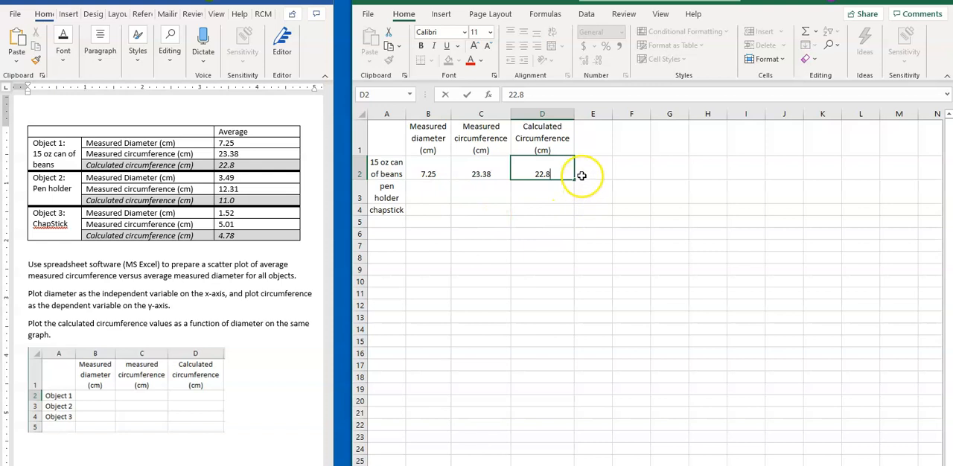
Fill the pen holder row with measured diameter 3.49, measured circumference 12.31 and calculated circumference 11.0.
{"action": "left_click", "coordinate": [430, 194]}
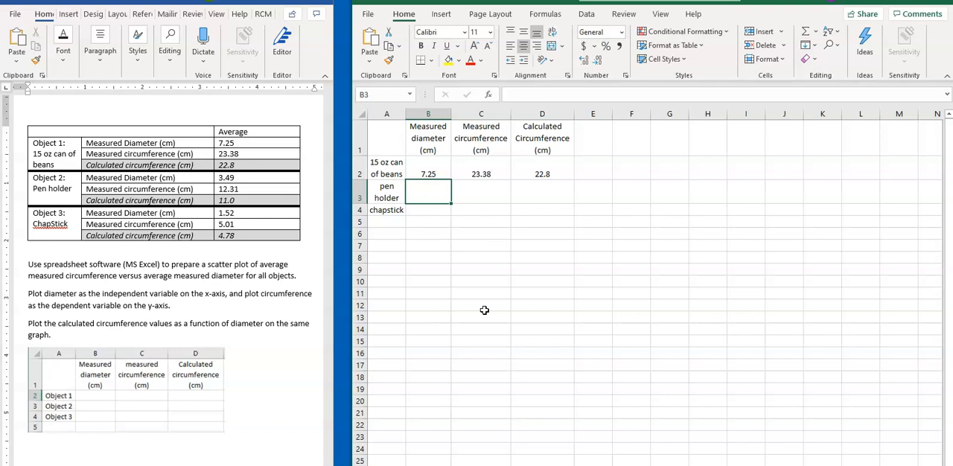
{"action": "type", "text": "3.49"}
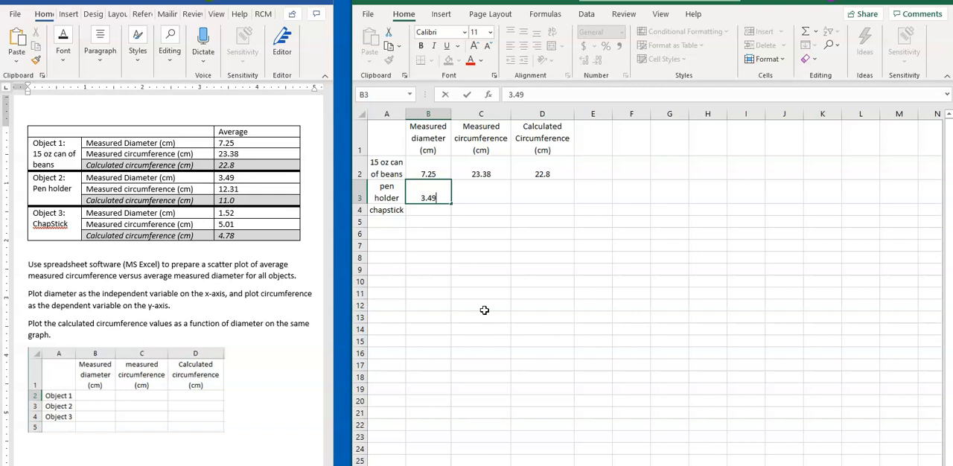
{"action": "key", "text": "Tab"}
{"action": "type", "text": "12.34"}
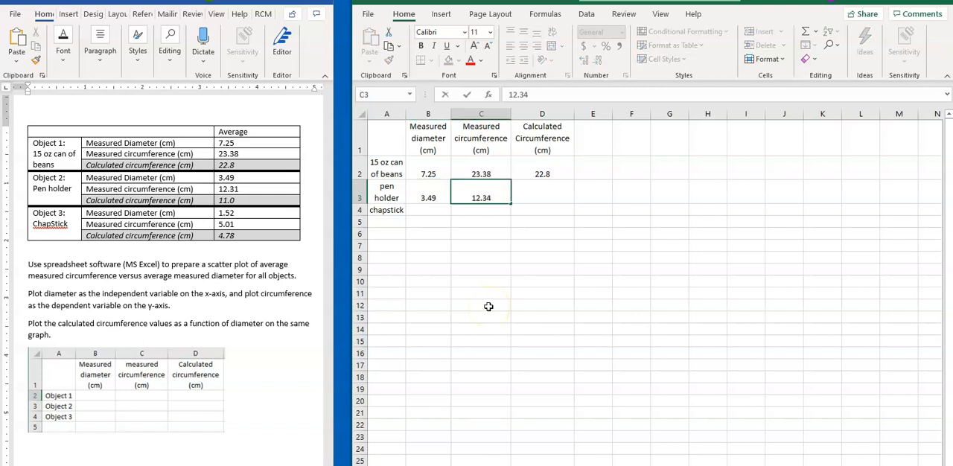
{"action": "key", "text": "BackSpace"}
{"action": "type", "text": "1"}
{"action": "key", "text": "Tab"}
{"action": "type", "text": "11.0"}
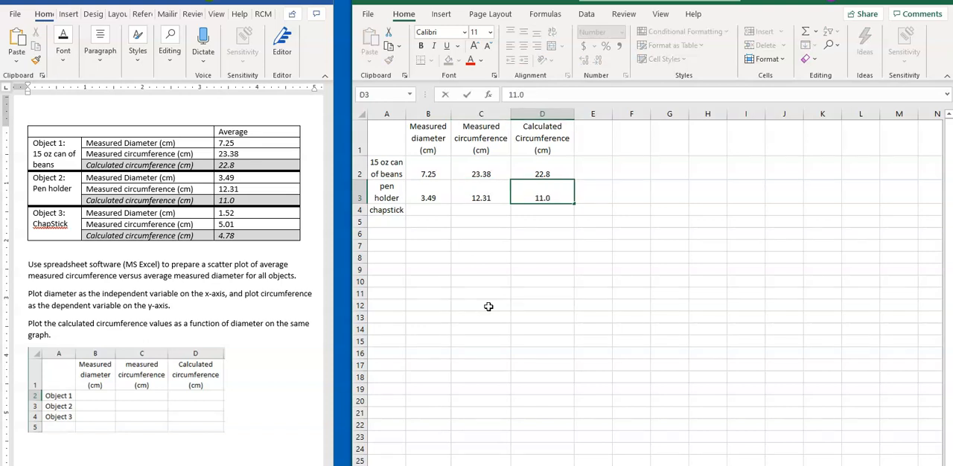
{"action": "key", "text": "Return"}
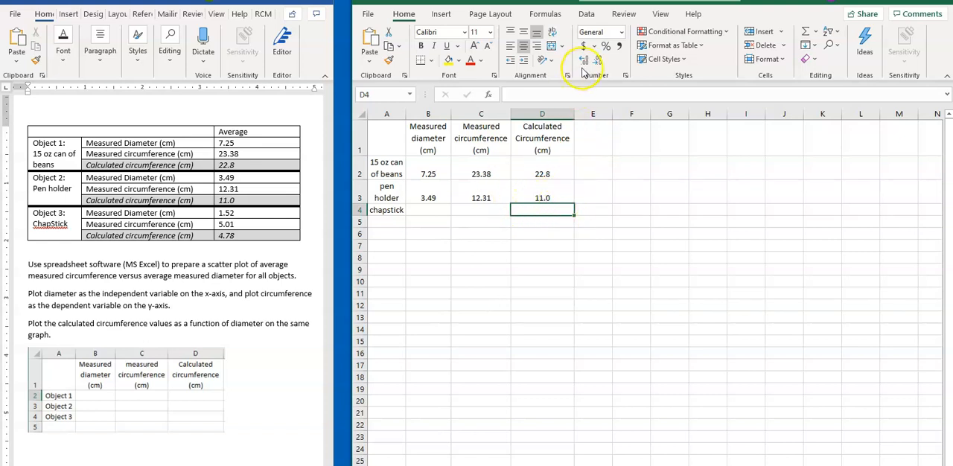
Show three more decimal places for the pen holder's calculated circumference in D3 and remove them again.
{"action": "left_click", "coordinate": [556, 199]}
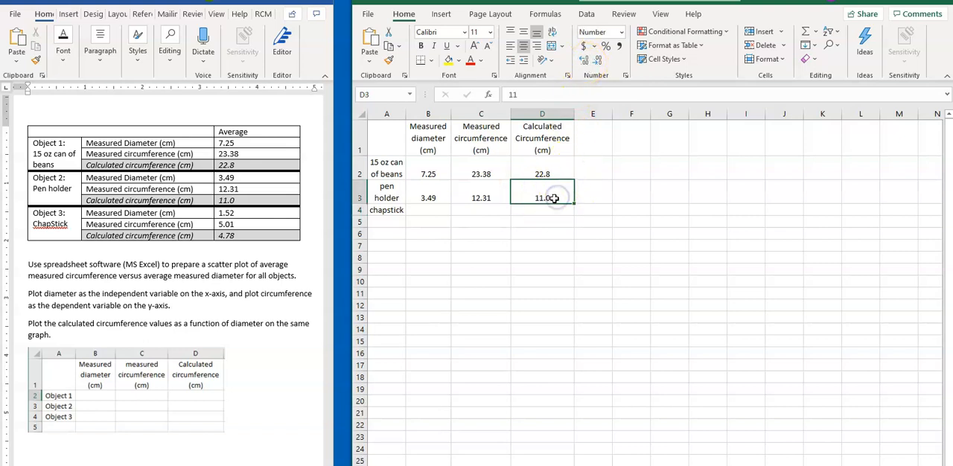
{"action": "left_click", "coordinate": [586, 61]}
{"action": "left_click", "coordinate": [585, 61]}
{"action": "left_click", "coordinate": [585, 61]}
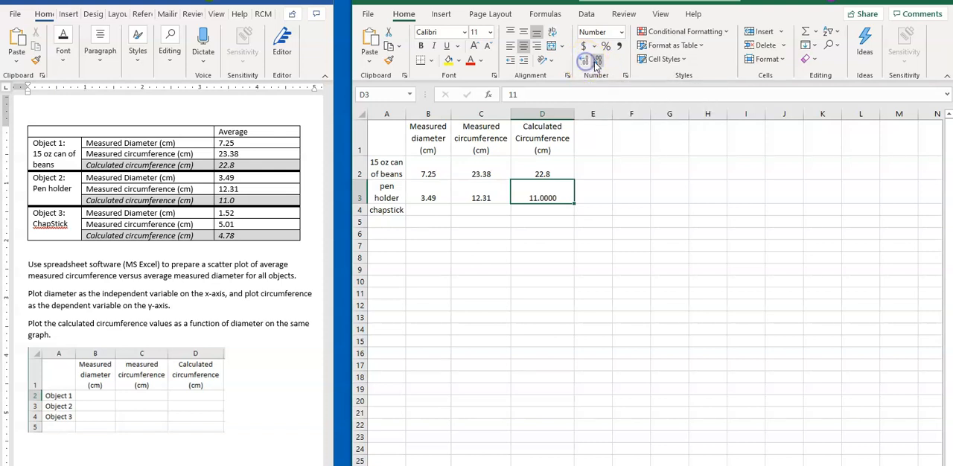
{"action": "left_click", "coordinate": [598, 64]}
{"action": "left_click", "coordinate": [598, 64]}
{"action": "left_click", "coordinate": [598, 64]}
Fill the chapstick row with measured diameter 1.52, measured circumference 5.01 and calculated circumference 4.78.
{"action": "left_click", "coordinate": [428, 209]}
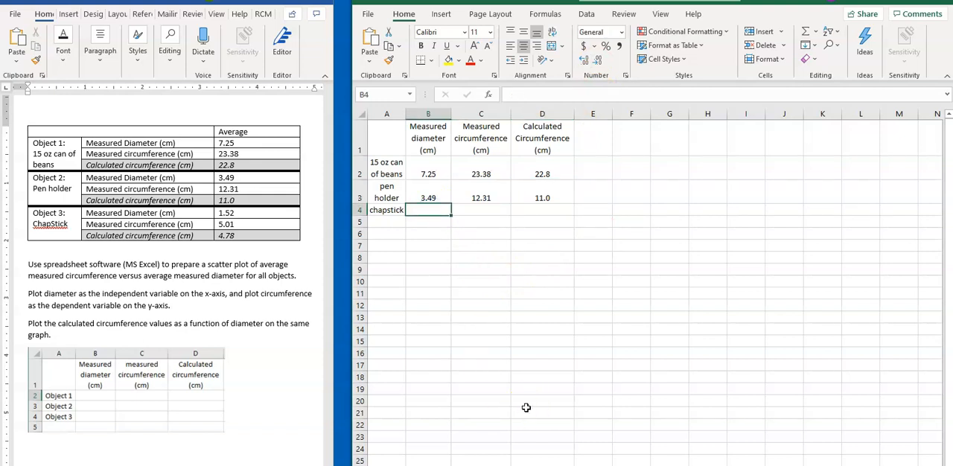
{"action": "type", "text": "1.52"}
{"action": "key", "text": "Tab"}
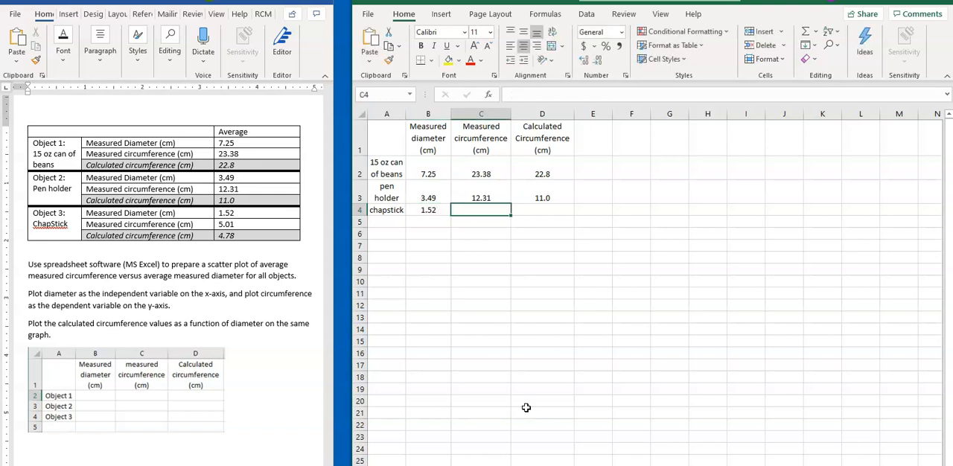
{"action": "type", "text": "5.01"}
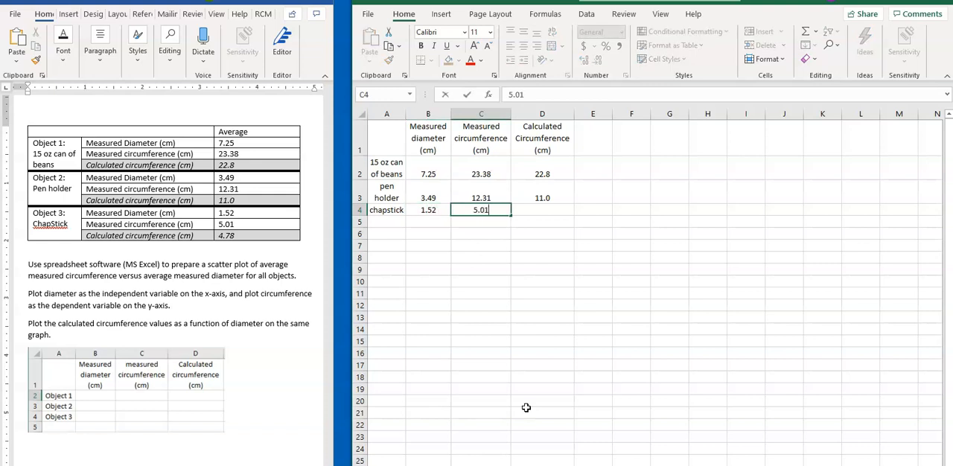
{"action": "key", "text": "Tab"}
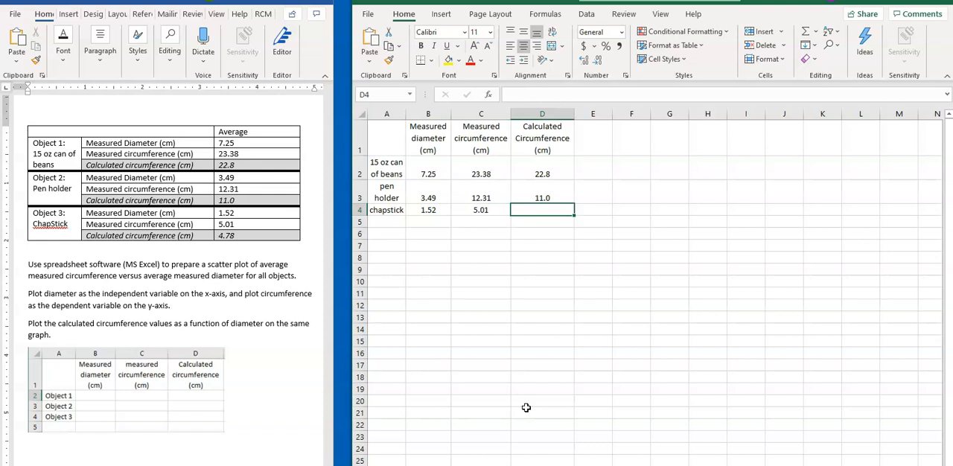
{"action": "type", "text": "4.78"}
{"action": "key", "text": "Return"}
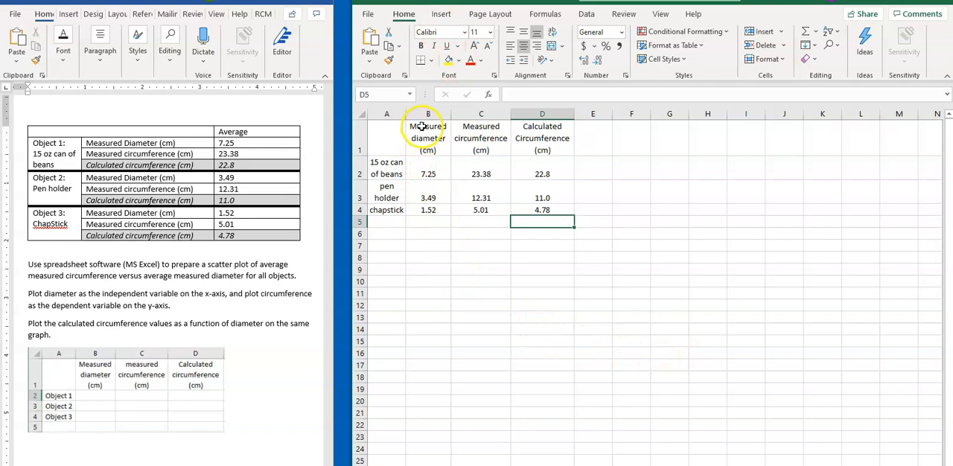
{"action": "left_click_drag", "start_coordinate": [422, 126], "coordinate": [548, 211]}
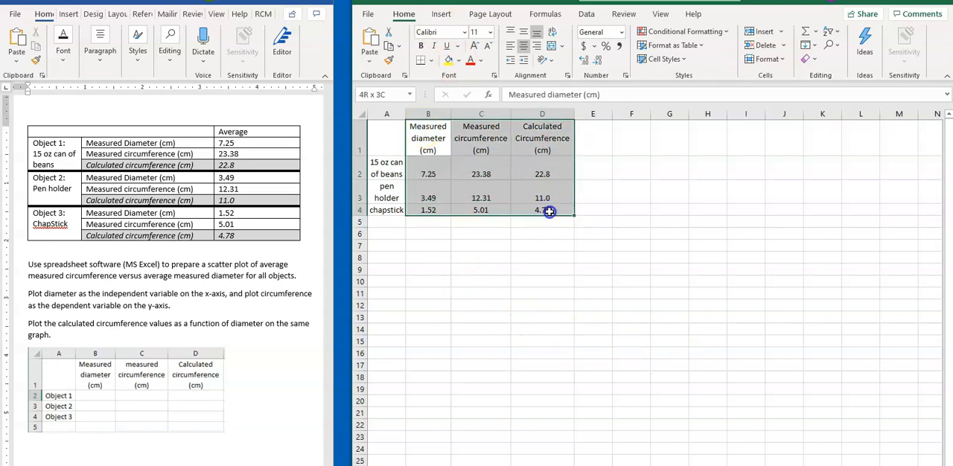
{"action": "left_click", "coordinate": [440, 14]}
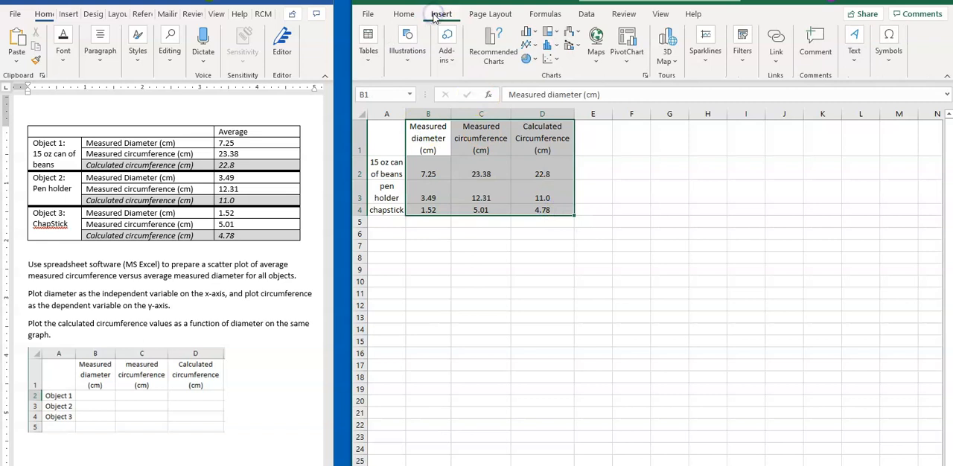
{"action": "left_click", "coordinate": [552, 65]}
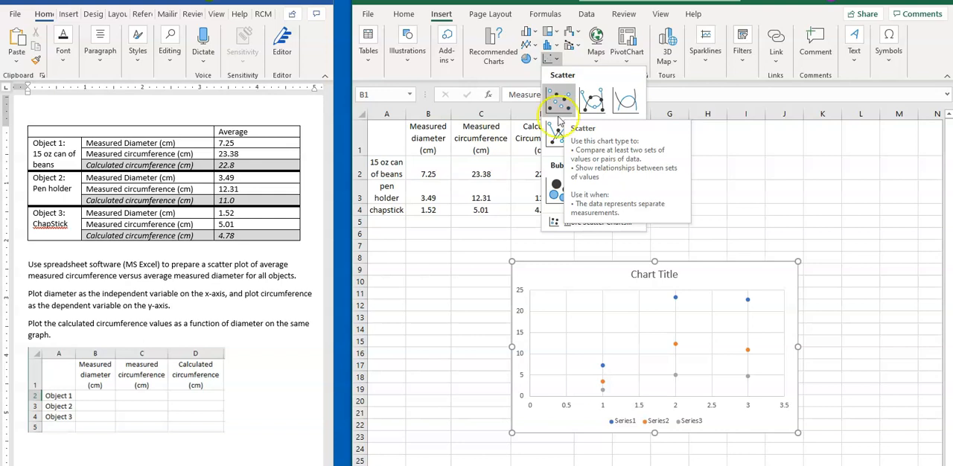
{"action": "left_click", "coordinate": [422, 287]}
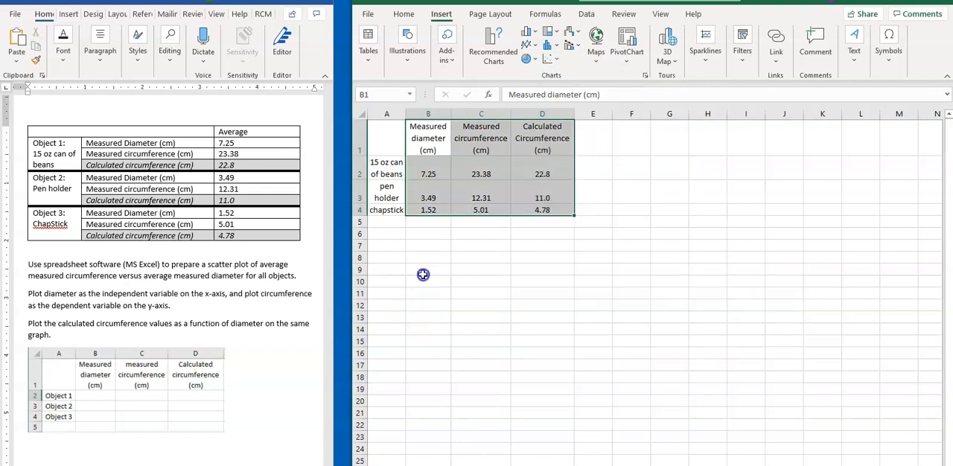
{"action": "left_click", "coordinate": [438, 256]}
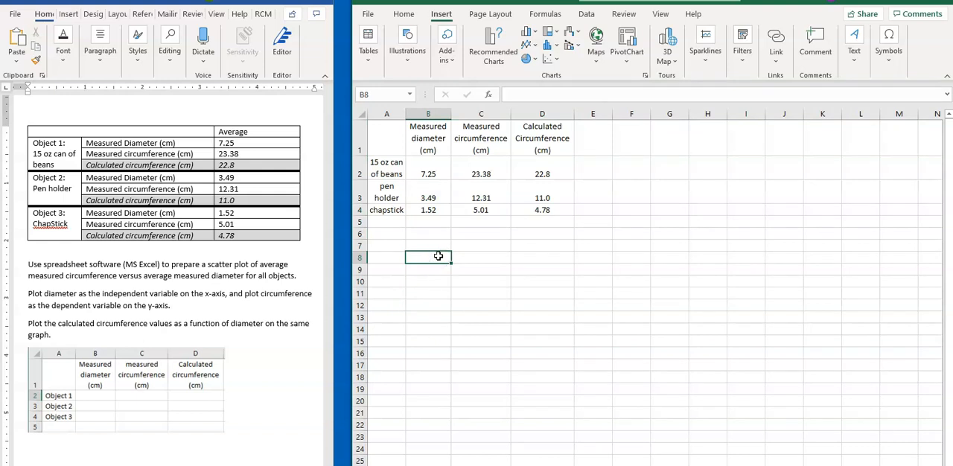
{"action": "left_click", "coordinate": [435, 256]}
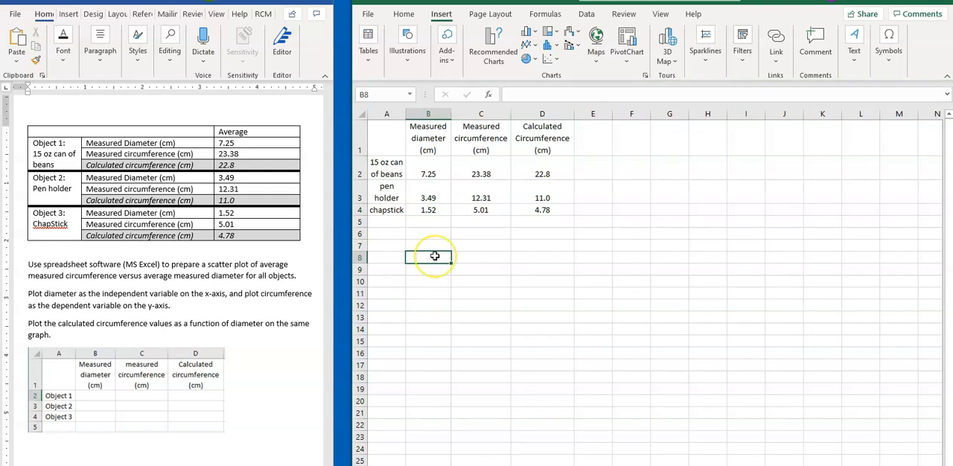
{"action": "left_click", "coordinate": [435, 247]}
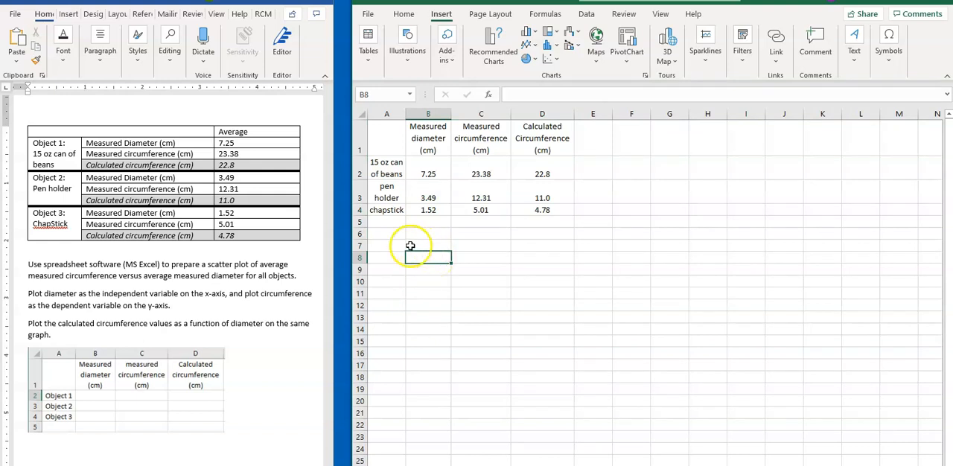
Insert a blank markers-only scatter chart with empty cell B7 selected.
{"action": "left_click", "coordinate": [451, 248]}
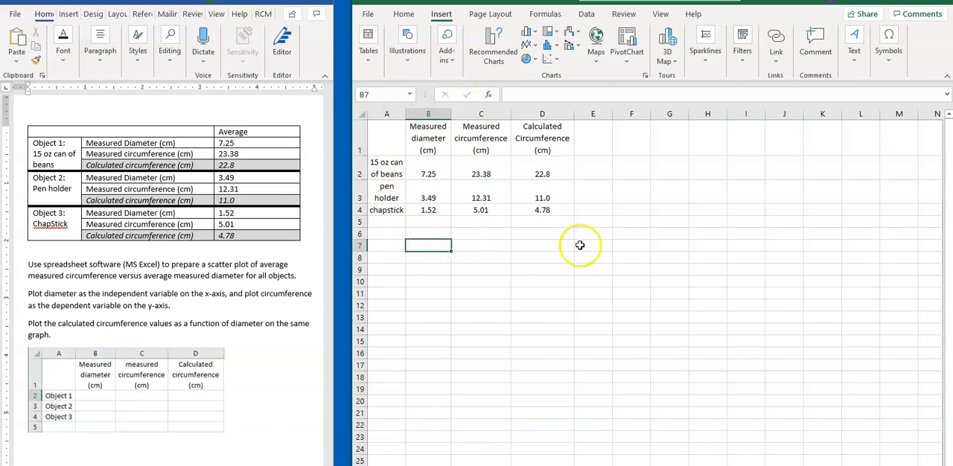
{"action": "left_click", "coordinate": [559, 64]}
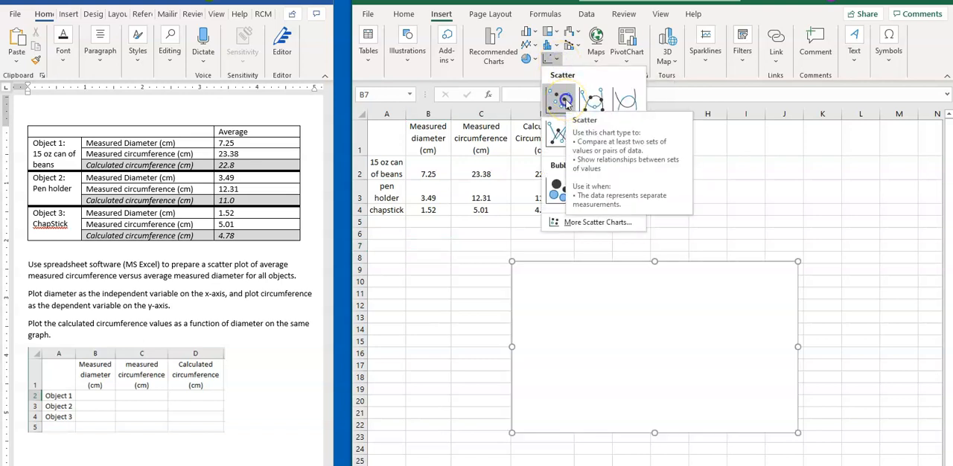
{"action": "left_click", "coordinate": [564, 102]}
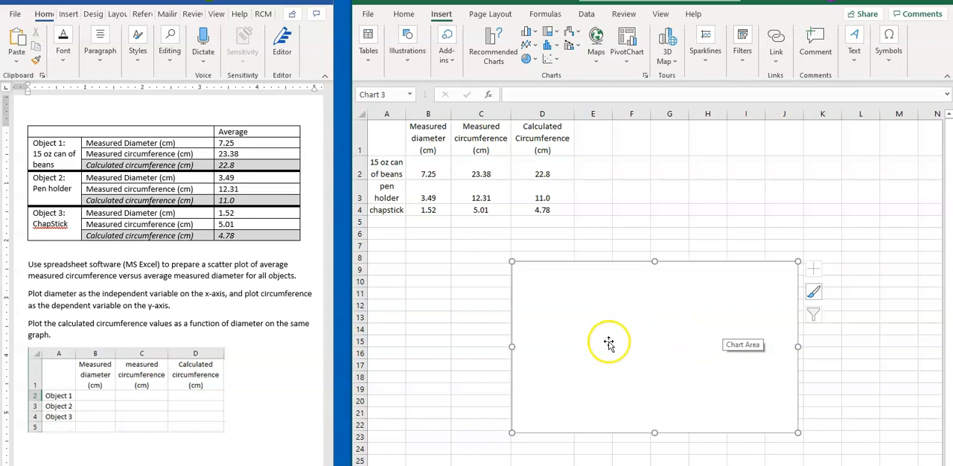
Add a data series named "Measured Circumference (cm)" to the blank scatter chart.
{"action": "left_click", "coordinate": [675, 340]}
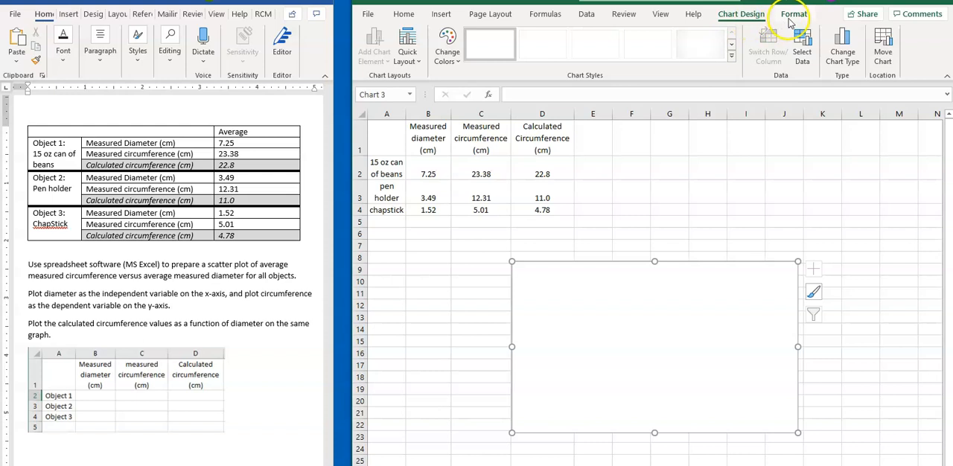
{"action": "left_click", "coordinate": [803, 56]}
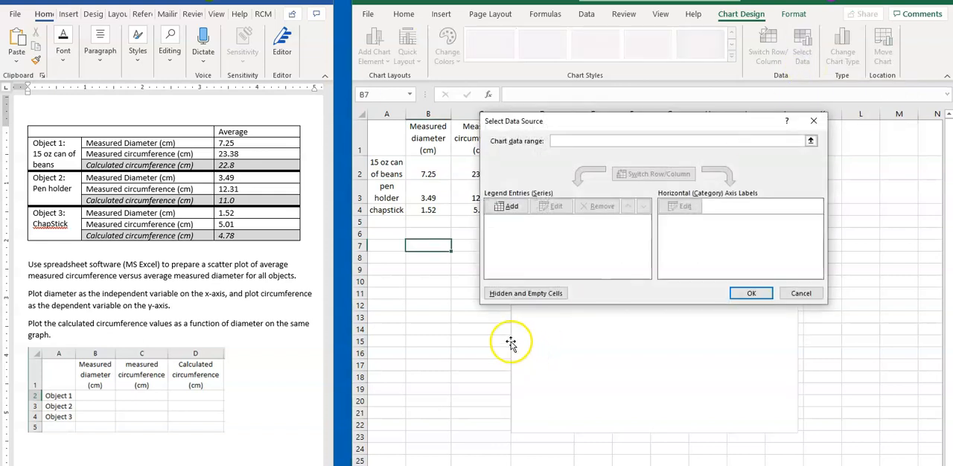
{"action": "left_click", "coordinate": [509, 209]}
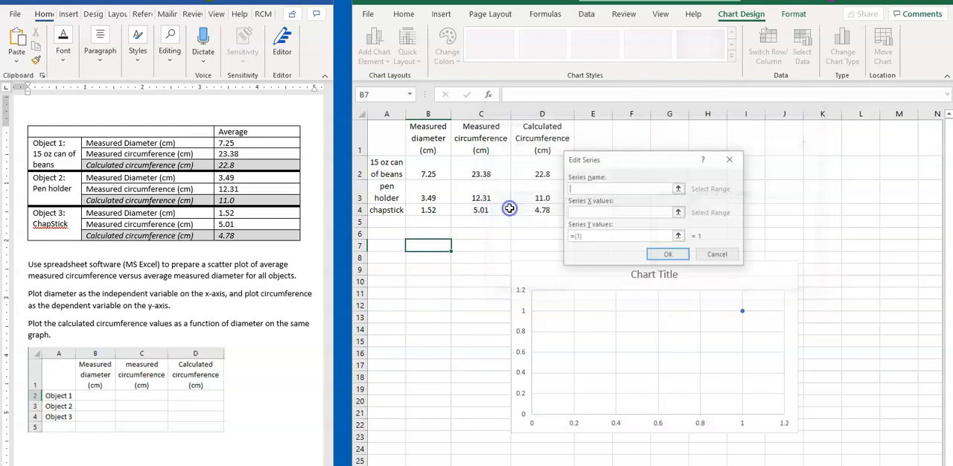
{"action": "type", "text": "Measured Circumference (cm)"}
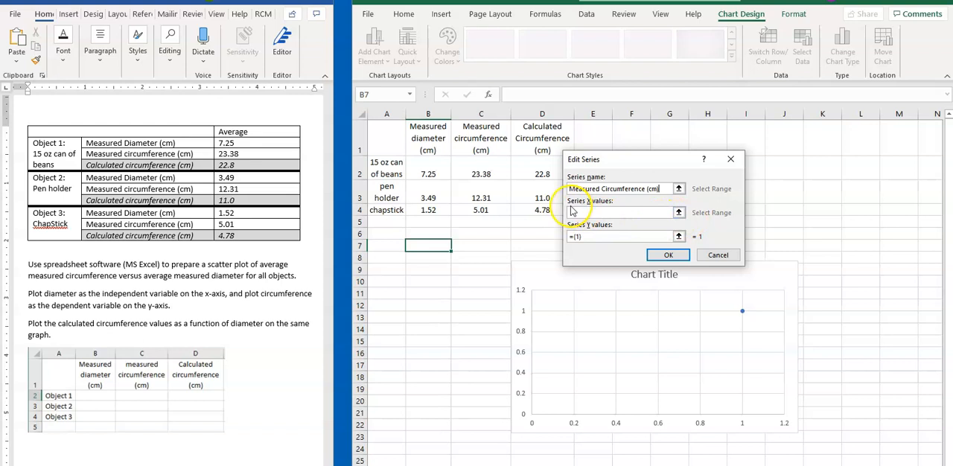
Set the X values of the measured circumference series to the diameters in B2:B4.
{"action": "left_click", "coordinate": [679, 213]}
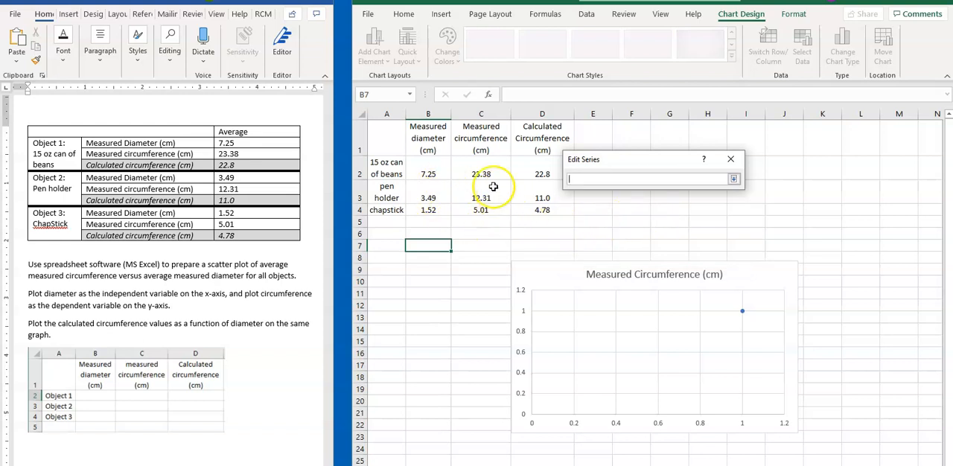
{"action": "left_click", "coordinate": [430, 165]}
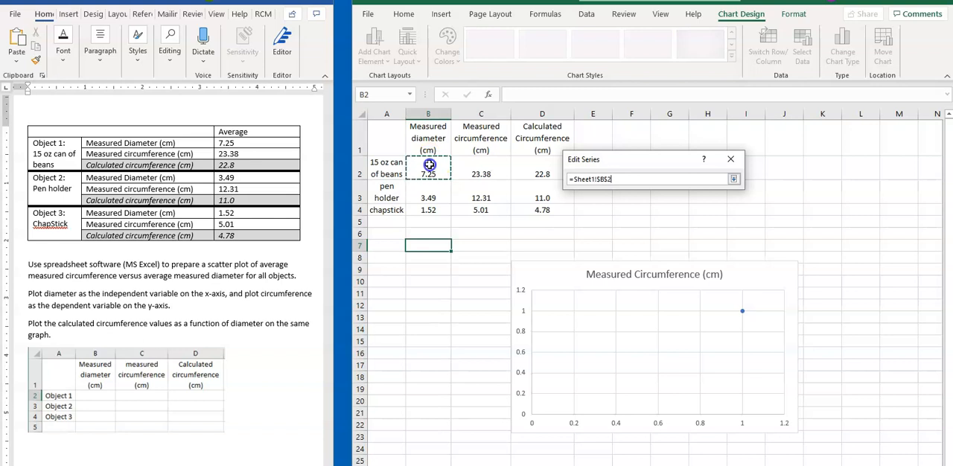
{"action": "left_click_drag", "start_coordinate": [437, 174], "coordinate": [440, 208]}
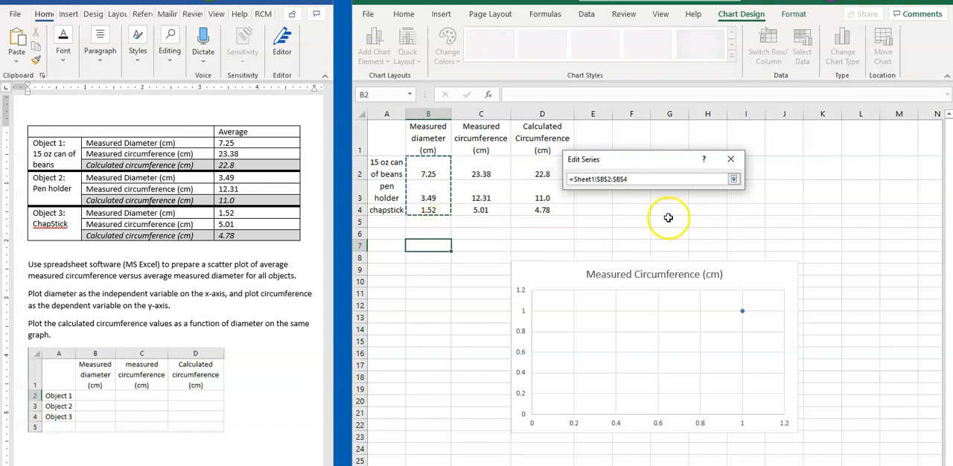
{"action": "left_click", "coordinate": [734, 179]}
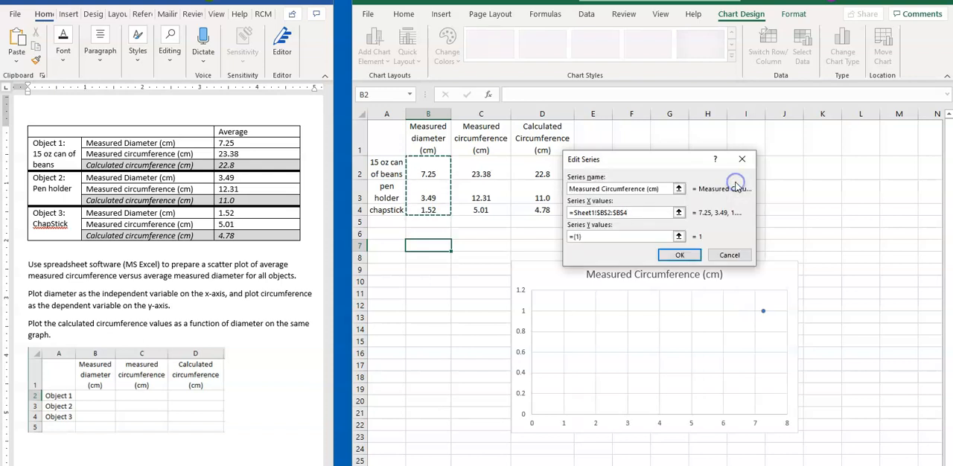
Set the measured circumference series' Y values to C2:C4 and accept the series.
{"action": "left_click", "coordinate": [680, 242]}
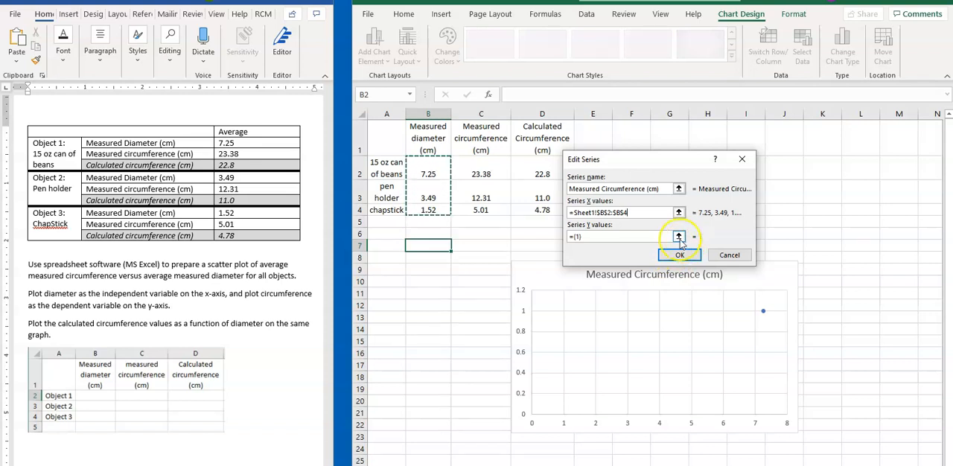
{"action": "left_click", "coordinate": [680, 242]}
{"action": "left_click", "coordinate": [473, 173]}
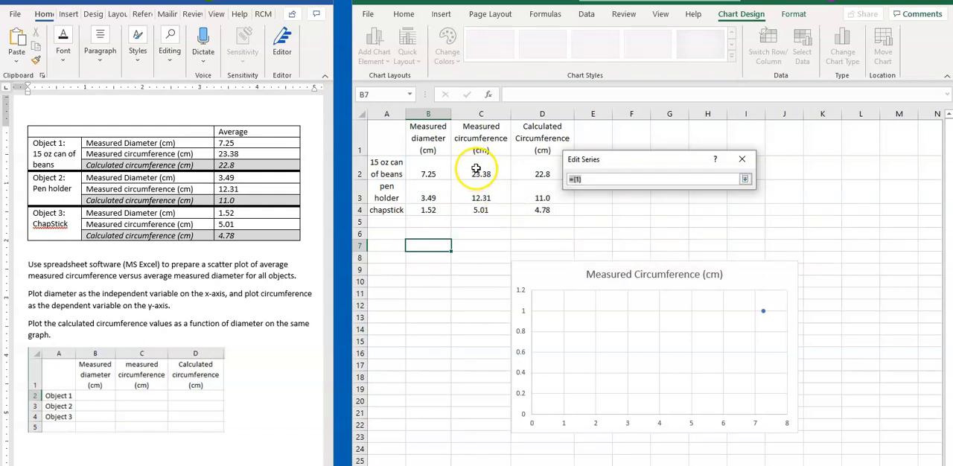
{"action": "left_click", "coordinate": [477, 168]}
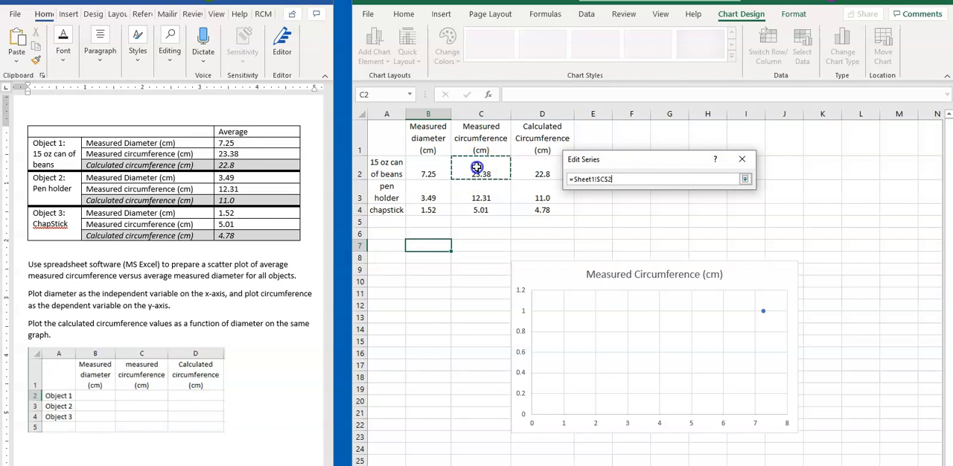
{"action": "left_click_drag", "start_coordinate": [476, 174], "coordinate": [480, 204]}
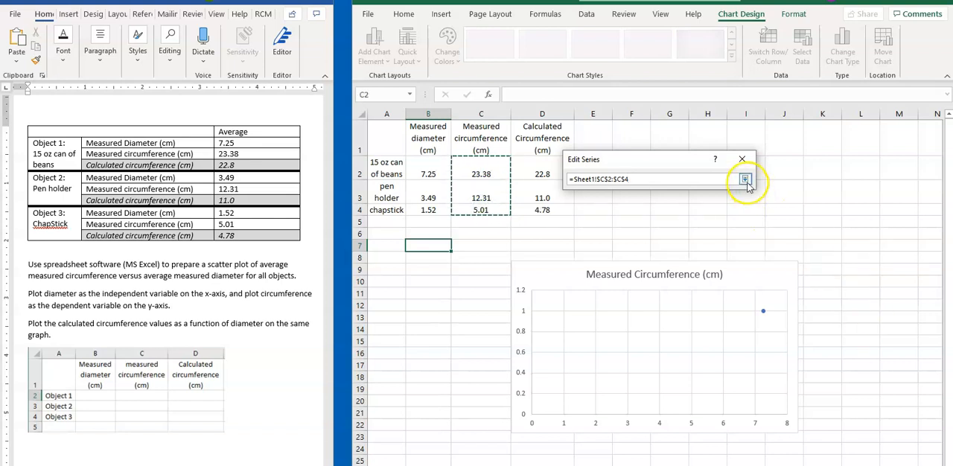
{"action": "left_click", "coordinate": [746, 180]}
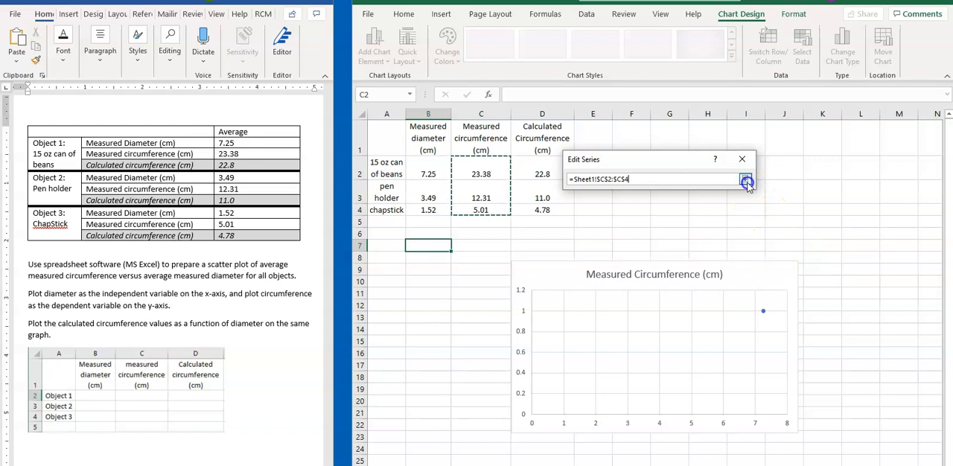
{"action": "left_click", "coordinate": [745, 181]}
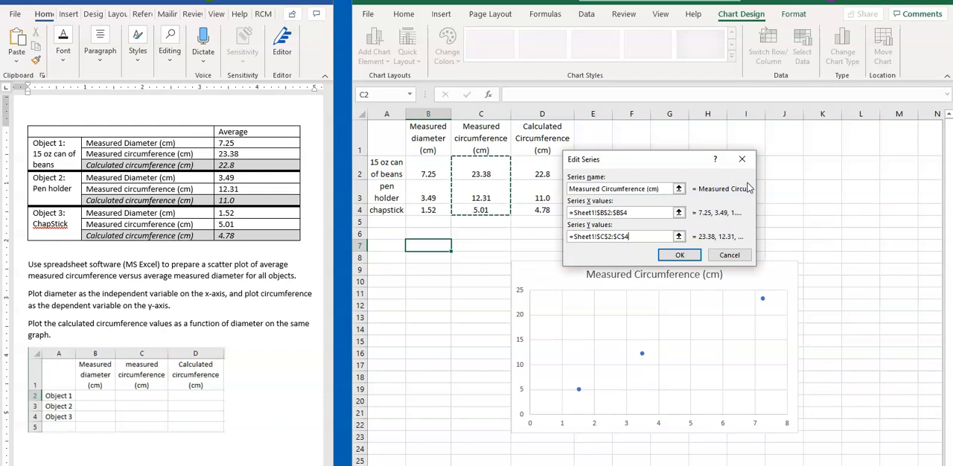
{"action": "left_click", "coordinate": [680, 255]}
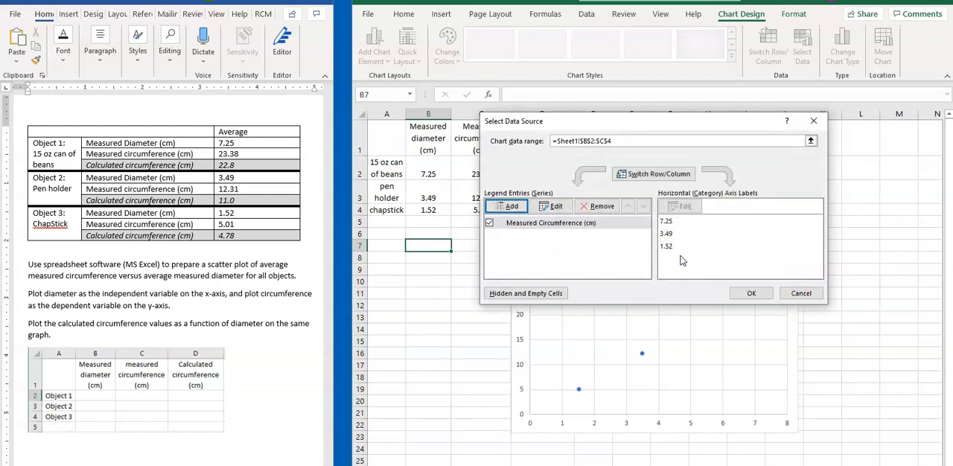
Add a second chart series named from the Calculated Circumference heading in D1, with X values from B2:B4.
{"action": "left_click_drag", "start_coordinate": [627, 124], "coordinate": [727, 136]}
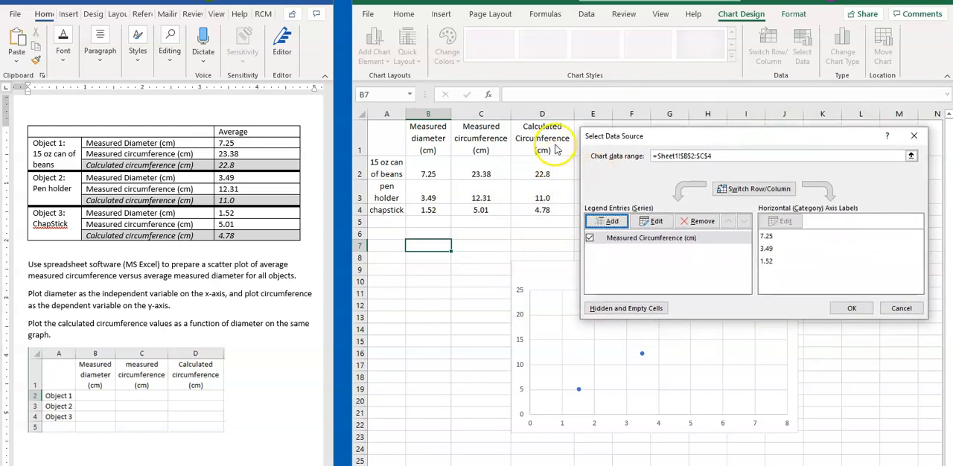
{"action": "left_click", "coordinate": [610, 224]}
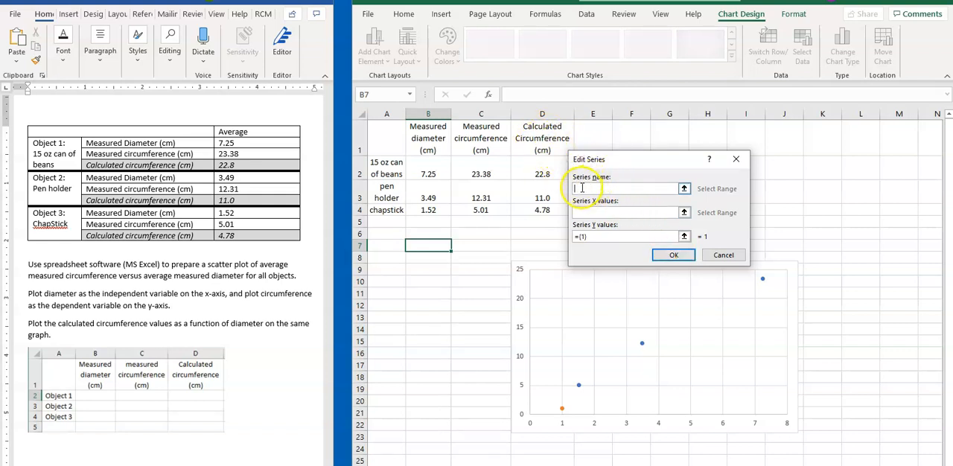
{"action": "left_click", "coordinate": [544, 138]}
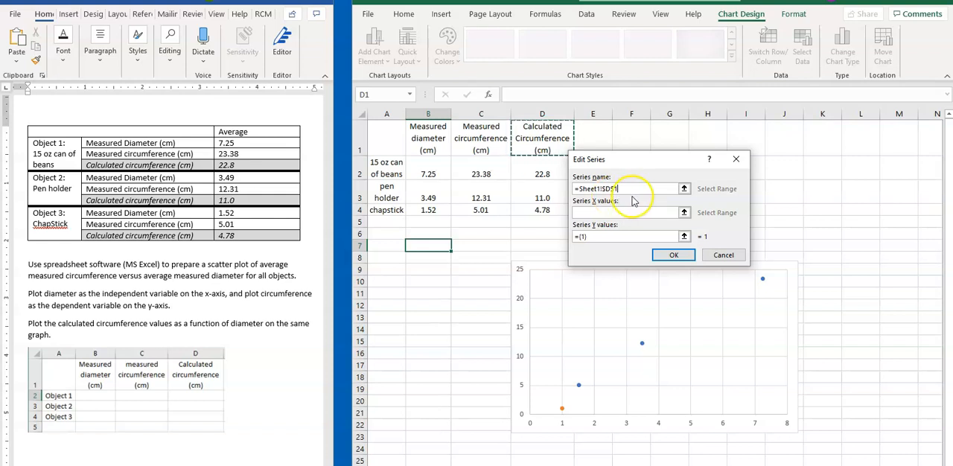
{"action": "left_click", "coordinate": [685, 213]}
{"action": "left_click_drag", "start_coordinate": [435, 160], "coordinate": [442, 207]}
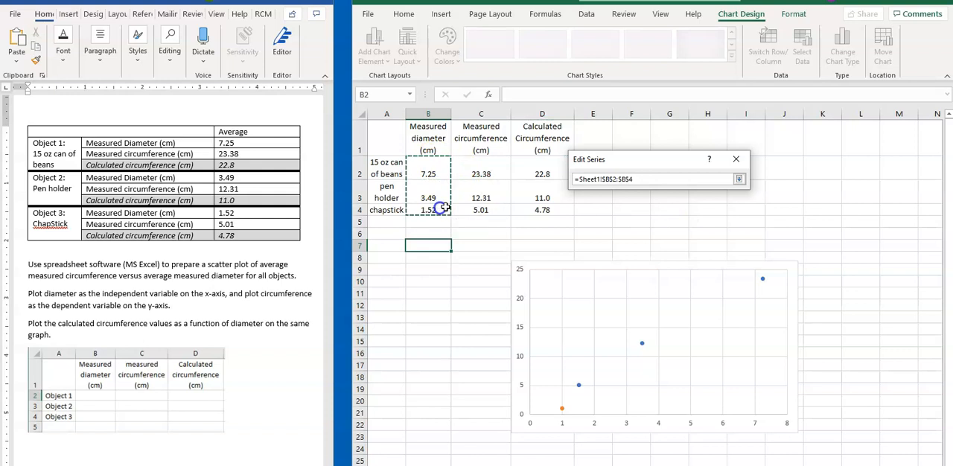
{"action": "left_click", "coordinate": [739, 178]}
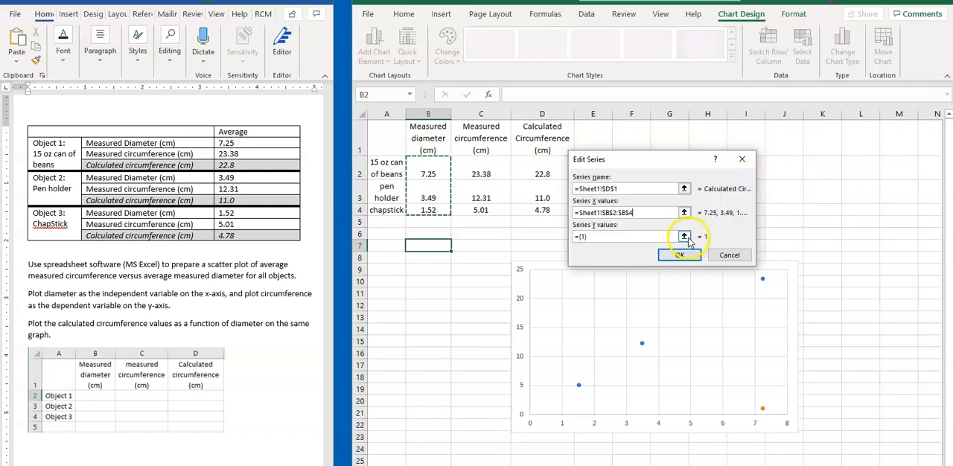
Set the Y values of the calculated circumference series to D2:D4.
{"action": "left_click", "coordinate": [685, 237]}
{"action": "left_click_drag", "start_coordinate": [541, 178], "coordinate": [546, 209]}
{"action": "left_click", "coordinate": [744, 180]}
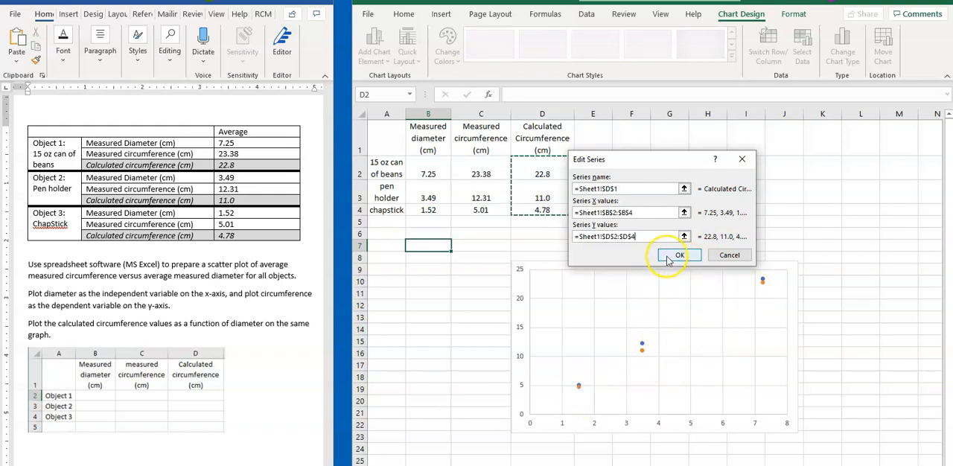
Accept the calculated circumference series and apply the chart's data source settings.
{"action": "left_click", "coordinate": [673, 256]}
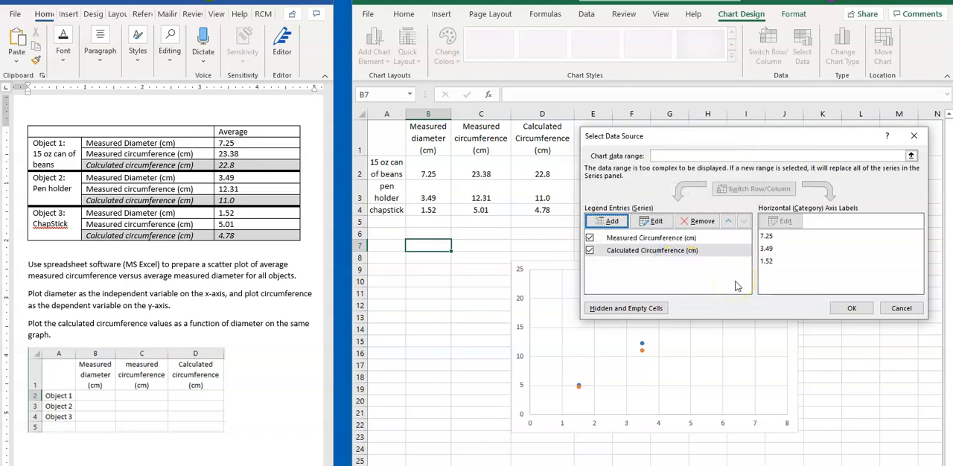
{"action": "left_click", "coordinate": [851, 313]}
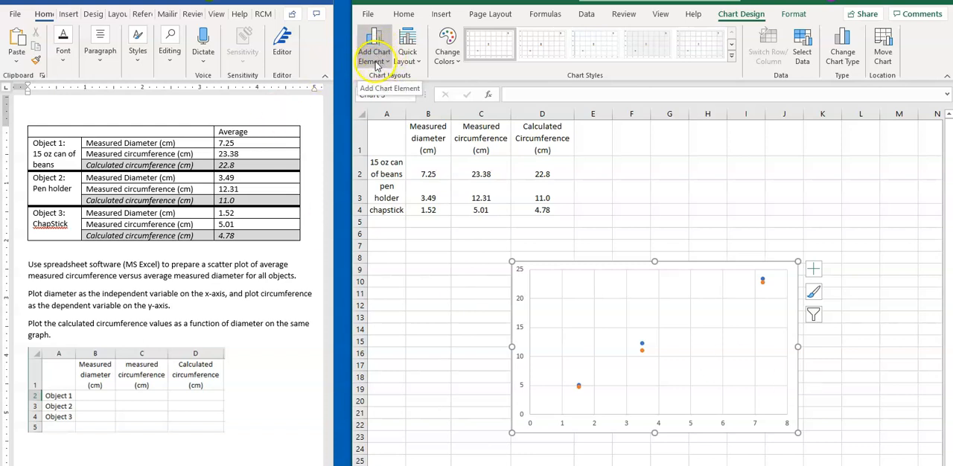
{"action": "left_click", "coordinate": [409, 58]}
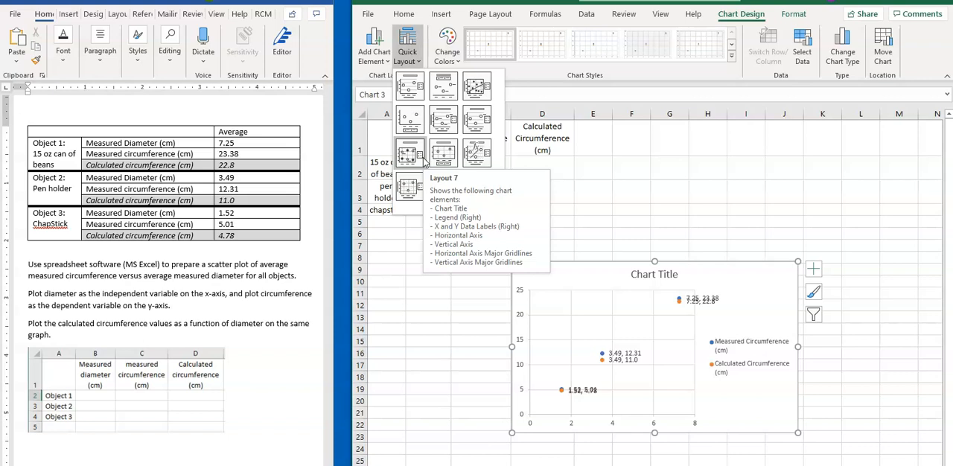
{"action": "left_click", "coordinate": [524, 80]}
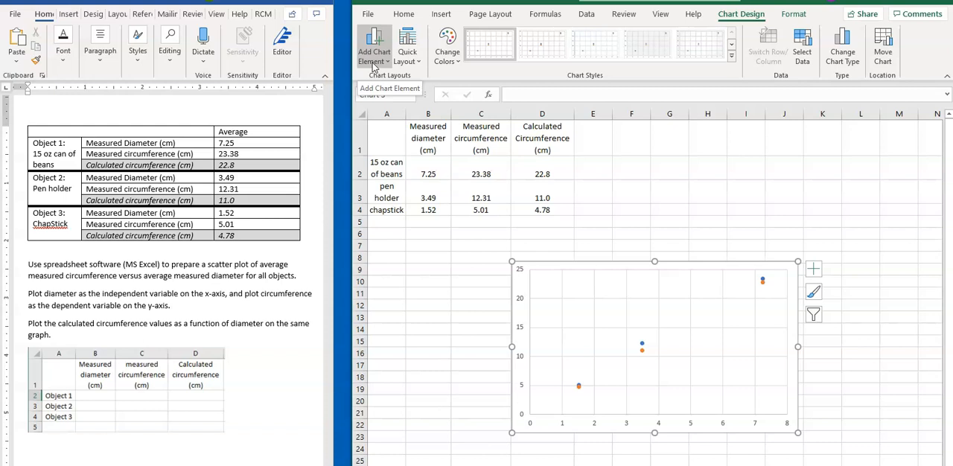
Add primary horizontal and primary vertical axis titles to the scatter chart.
{"action": "left_click", "coordinate": [374, 60]}
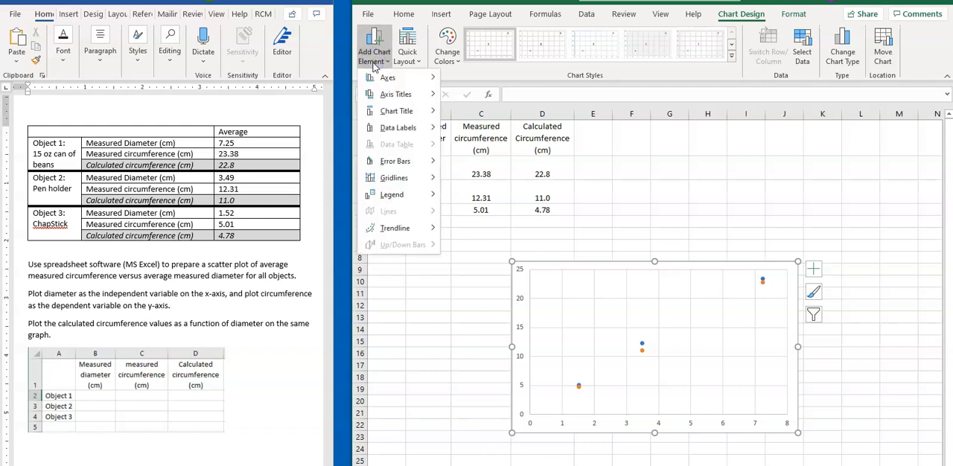
{"action": "left_click", "coordinate": [395, 95]}
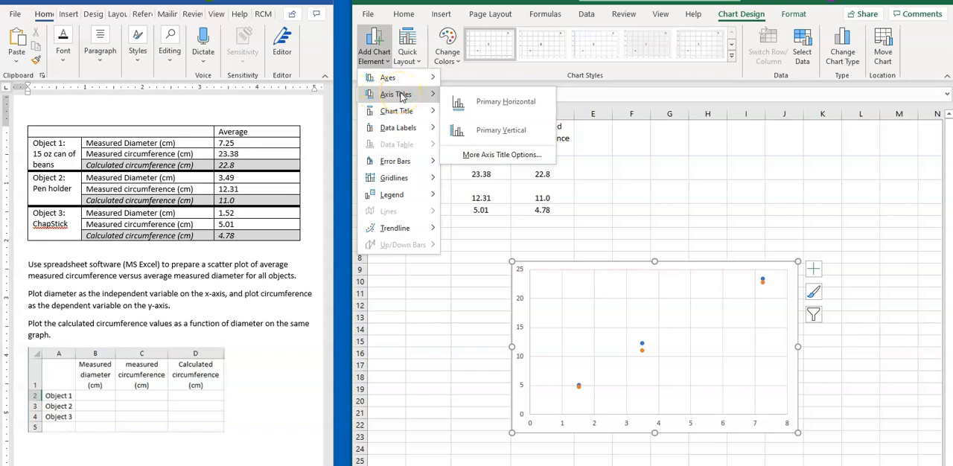
{"action": "left_click", "coordinate": [469, 108]}
{"action": "left_click", "coordinate": [378, 56]}
{"action": "mouse_move", "coordinate": [393, 94]}
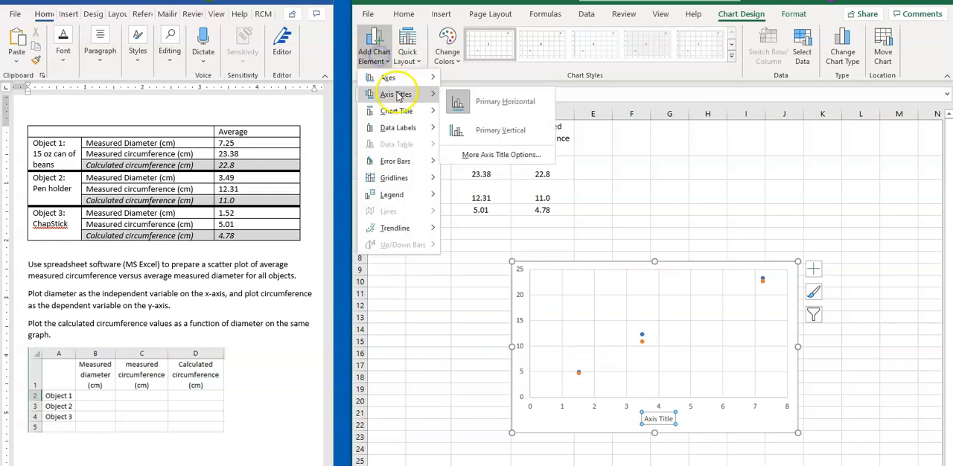
{"action": "left_click", "coordinate": [474, 125]}
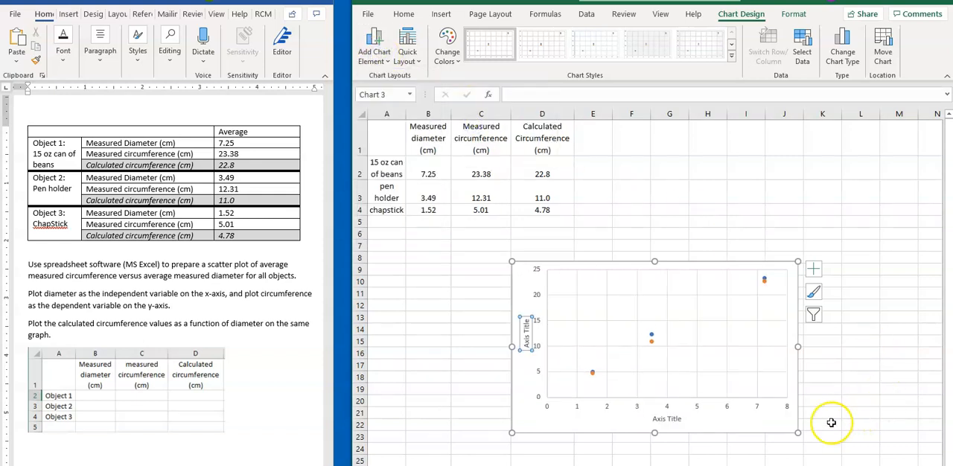
Replace the horizontal axis title text with "Measured Diameter (cm)".
{"action": "double_click", "coordinate": [665, 419]}
{"action": "left_click", "coordinate": [666, 420]}
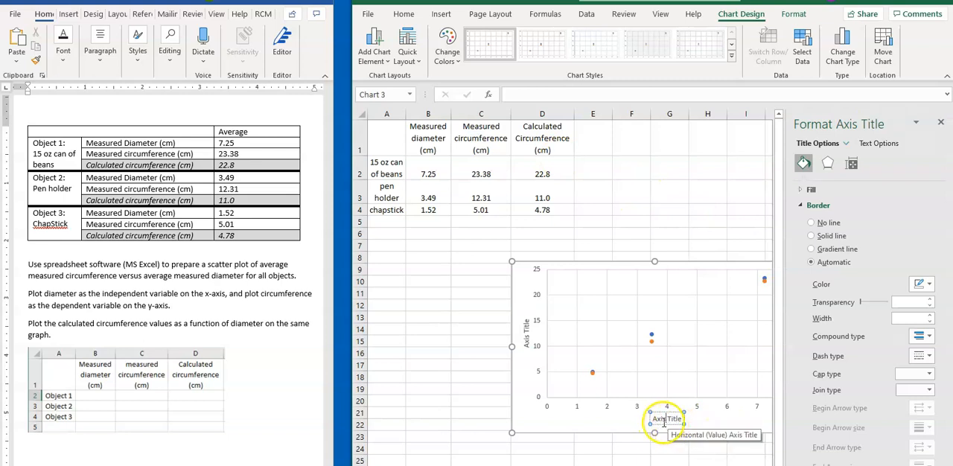
{"action": "left_click", "coordinate": [653, 420]}
{"action": "left_click_drag", "start_coordinate": [653, 419], "coordinate": [683, 422]}
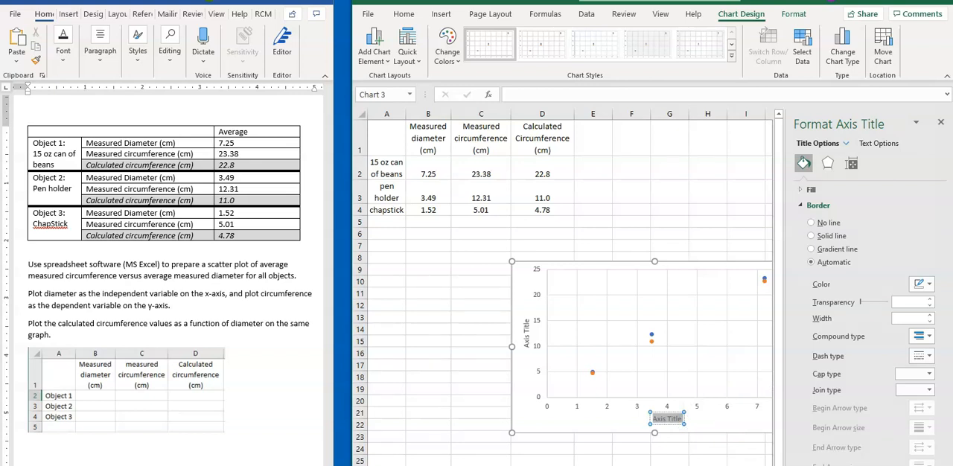
{"action": "type", "text": "M"}
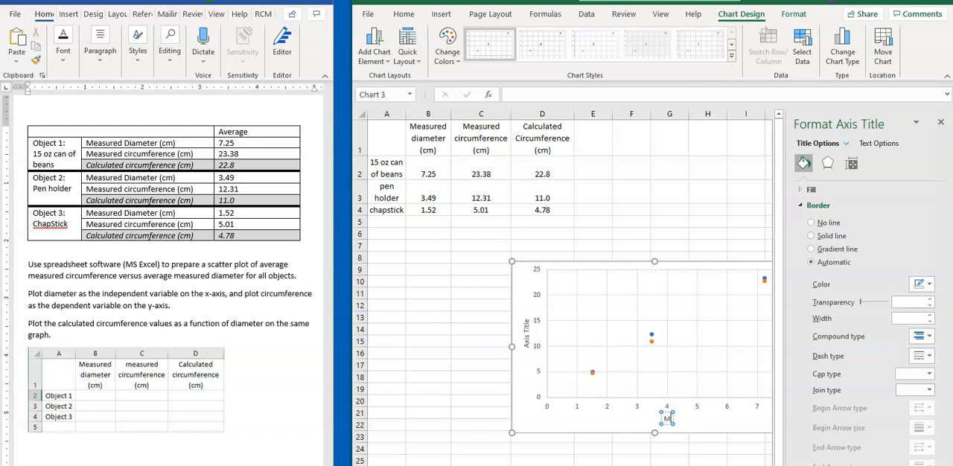
{"action": "type", "text": "easured Diameter"}
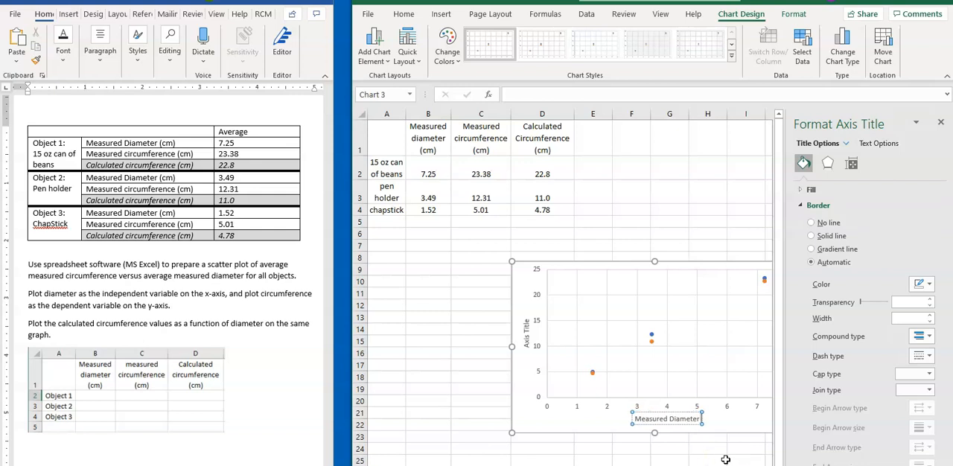
{"action": "type", "text": " (cm)"}
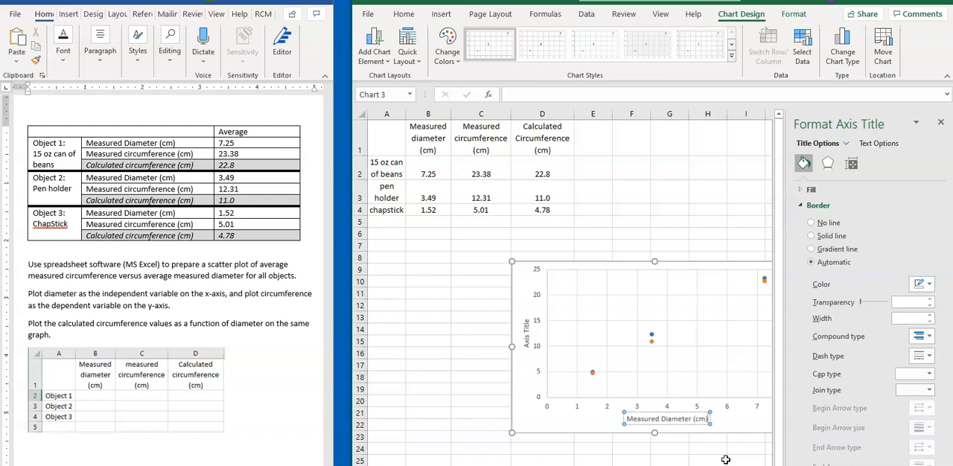
Replace the vertical axis title text with "Circumference (cm)" and close the formatting pane.
{"action": "left_click", "coordinate": [525, 321]}
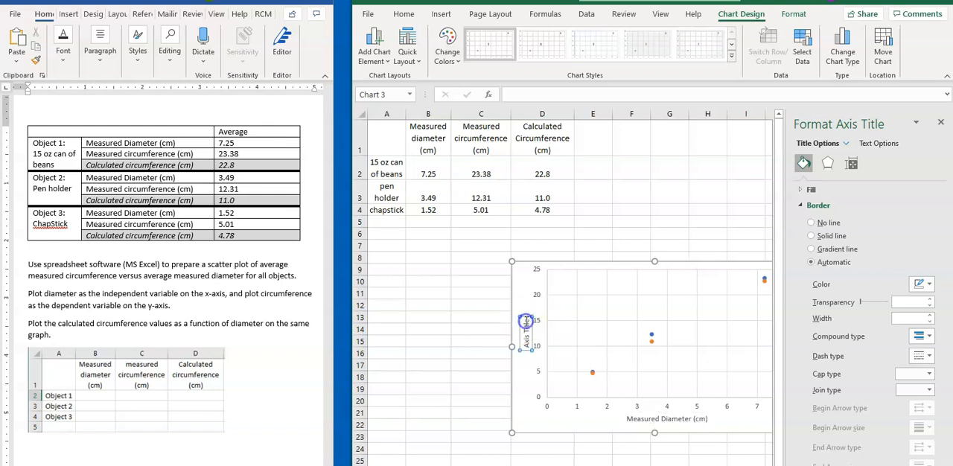
{"action": "left_click_drag", "start_coordinate": [526, 321], "coordinate": [526, 347]}
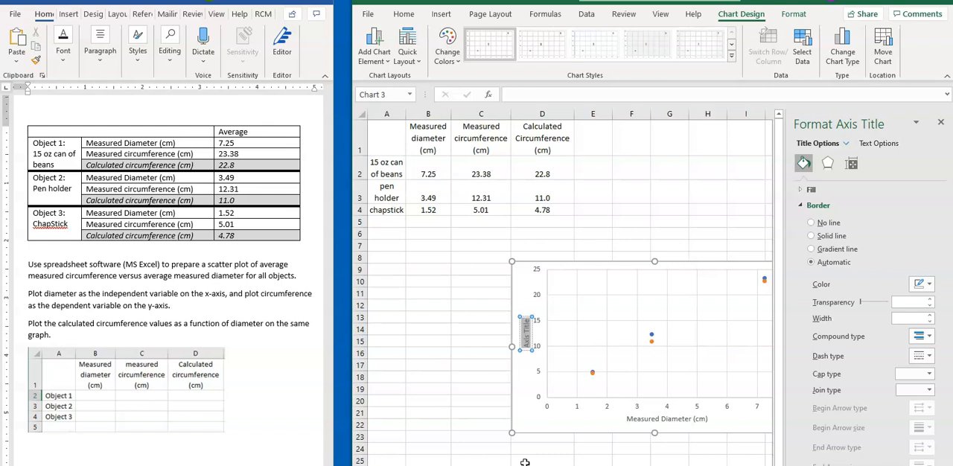
{"action": "type", "text": "Circu"}
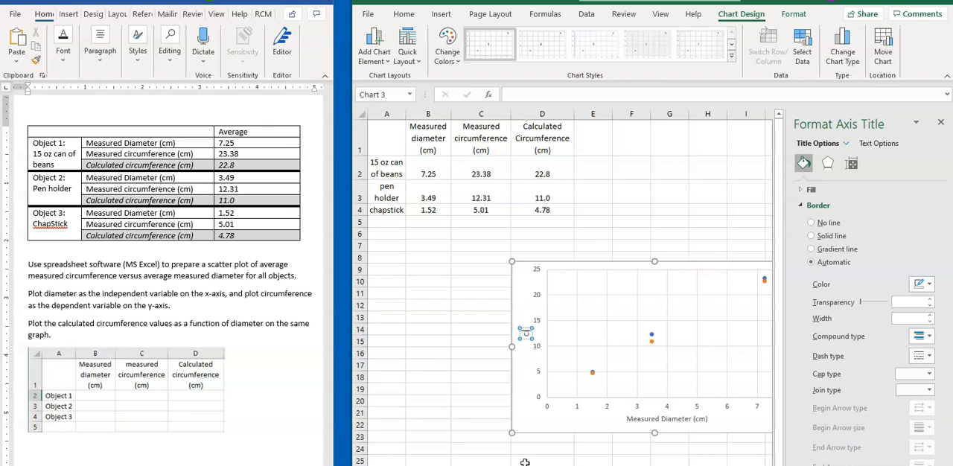
{"action": "type", "text": "mference (cm)"}
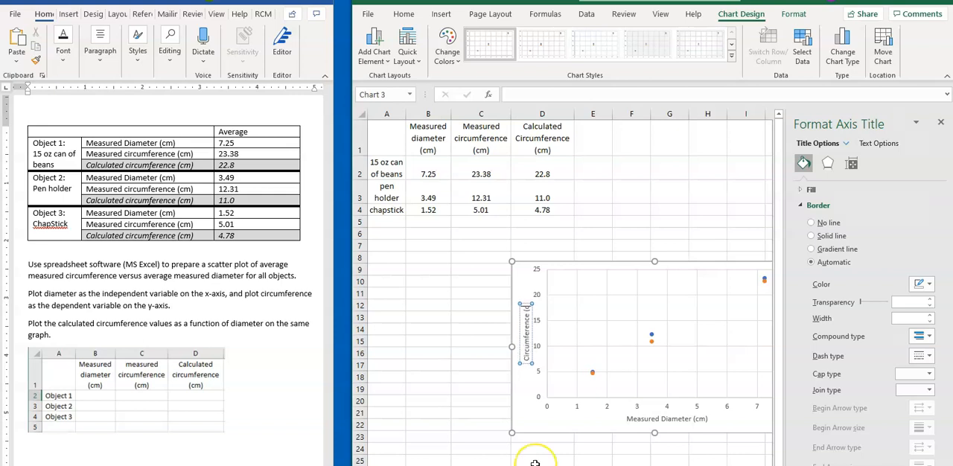
{"action": "left_click", "coordinate": [611, 417]}
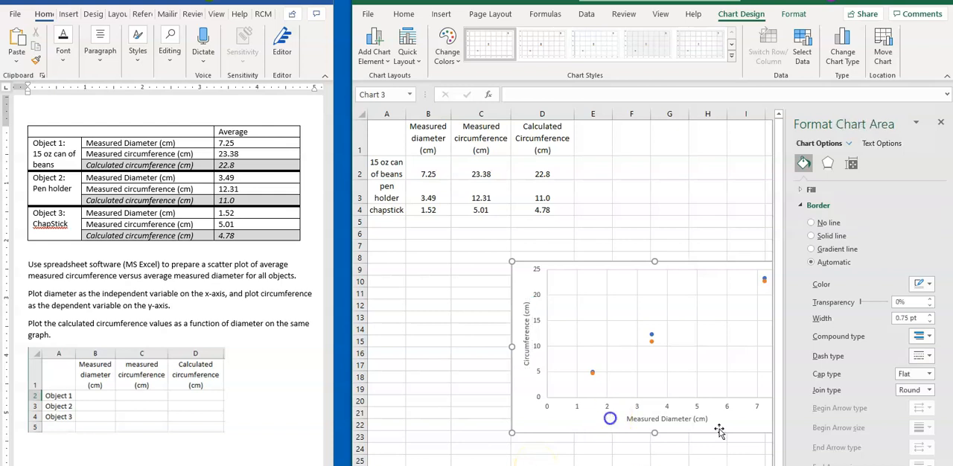
{"action": "left_click", "coordinate": [941, 122]}
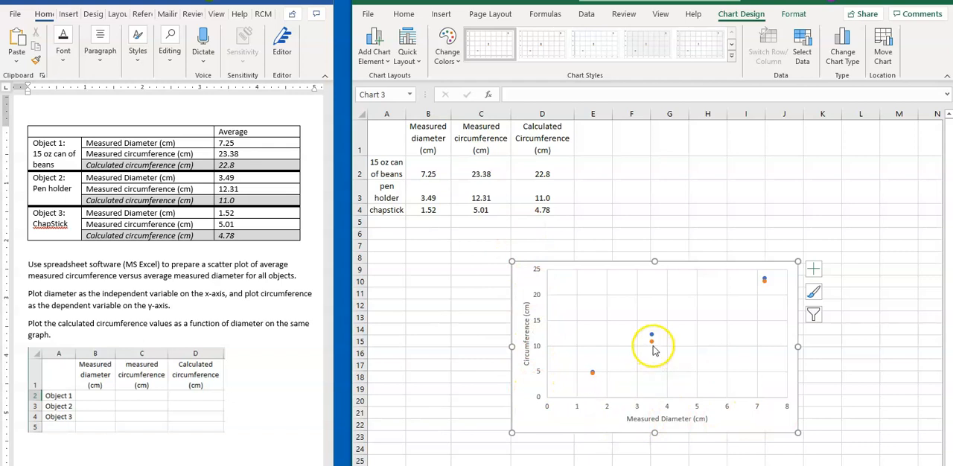
Change the calculated circumference series' markers to the built-in triangle type and close the formatting pane.
{"action": "mouse_move", "coordinate": [652, 347]}
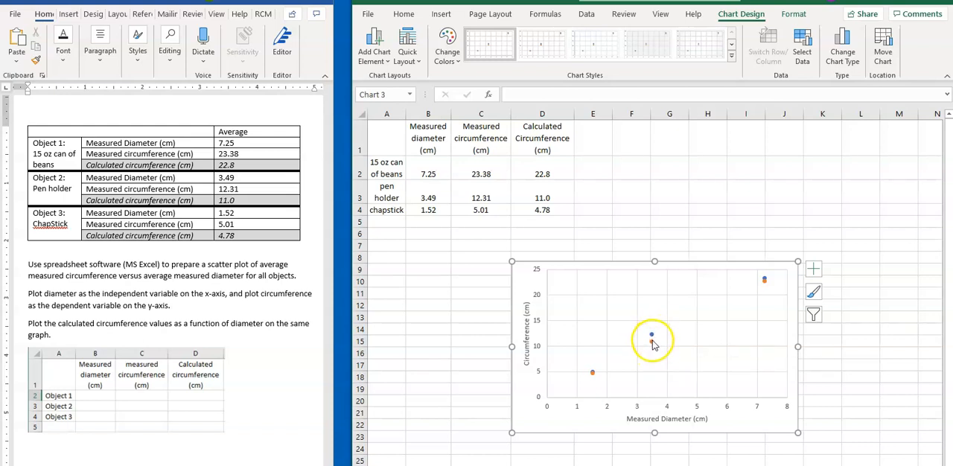
{"action": "left_click", "coordinate": [651, 343]}
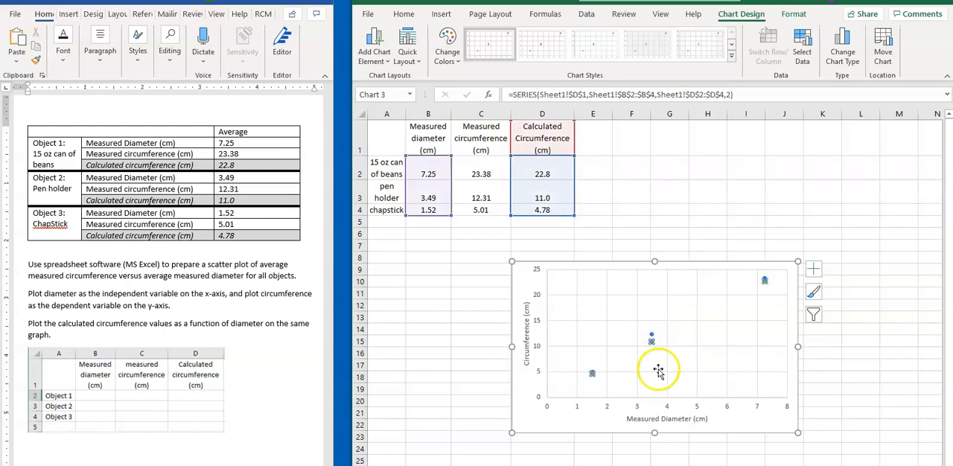
{"action": "double_click", "coordinate": [653, 343]}
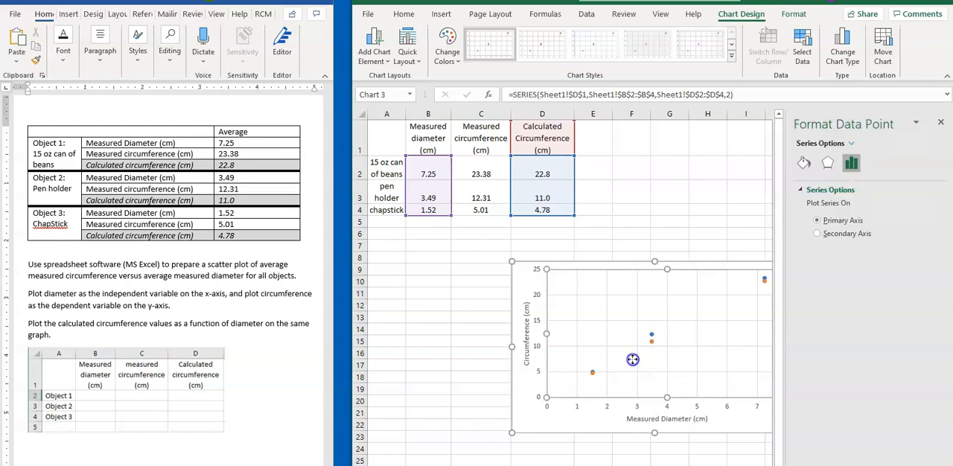
{"action": "left_click", "coordinate": [651, 341]}
{"action": "left_click", "coordinate": [849, 165]}
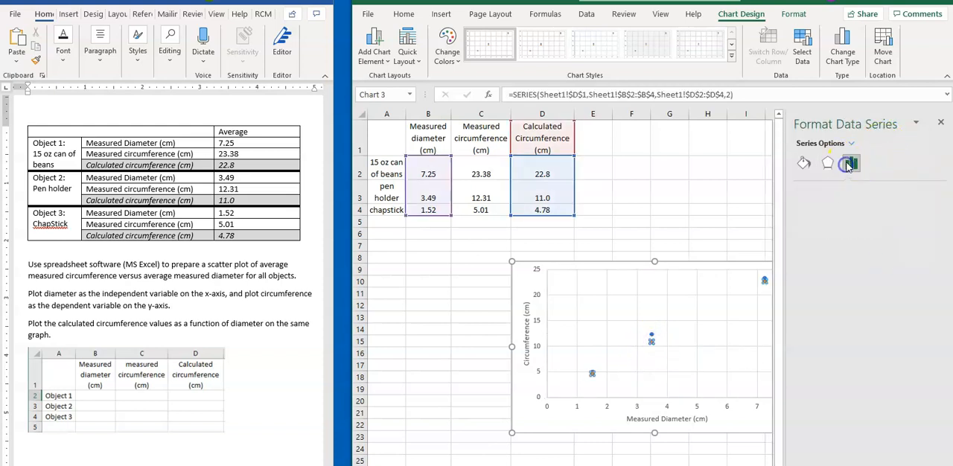
{"action": "left_click", "coordinate": [850, 144]}
{"action": "left_click", "coordinate": [819, 164]}
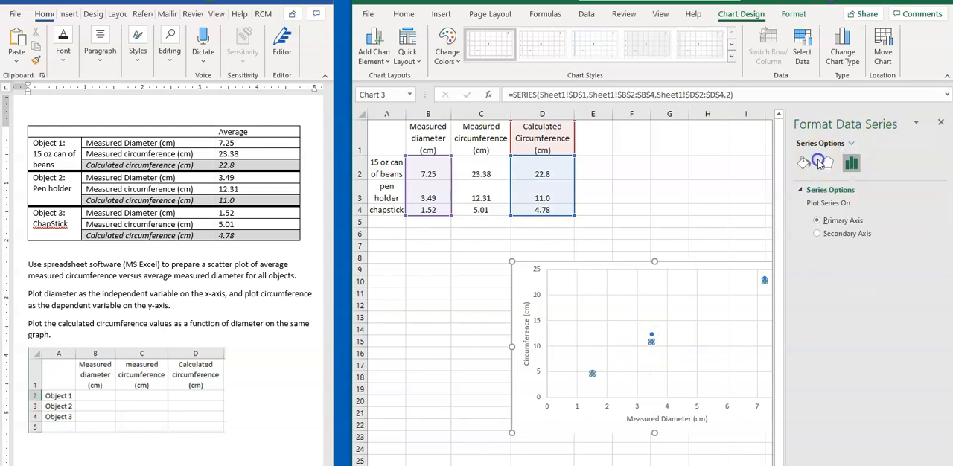
{"action": "left_click", "coordinate": [806, 163]}
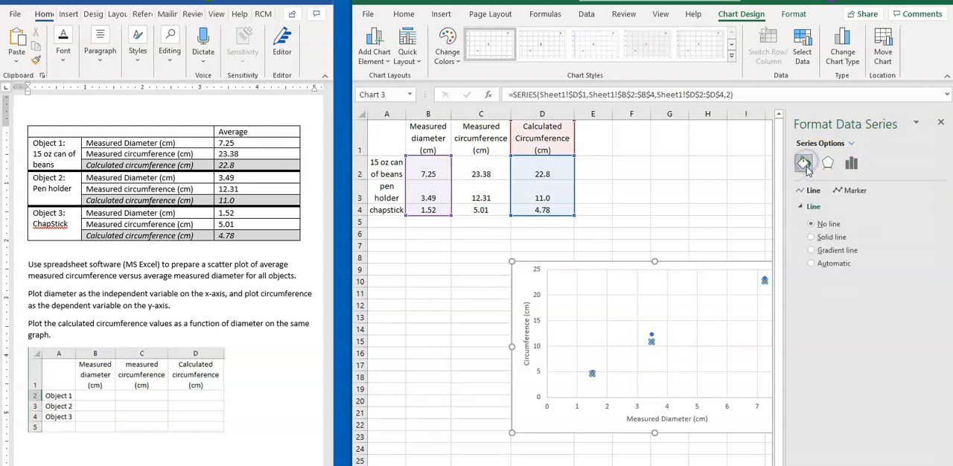
{"action": "left_click", "coordinate": [857, 193]}
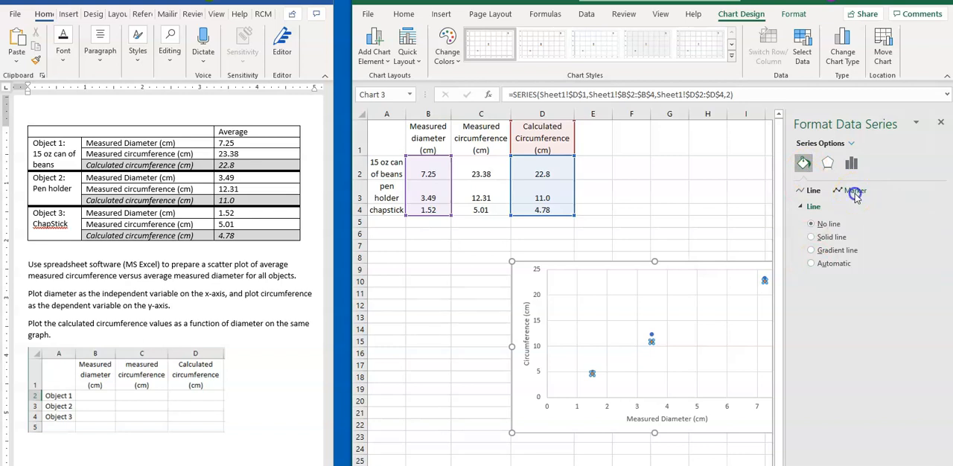
{"action": "left_click", "coordinate": [807, 211]}
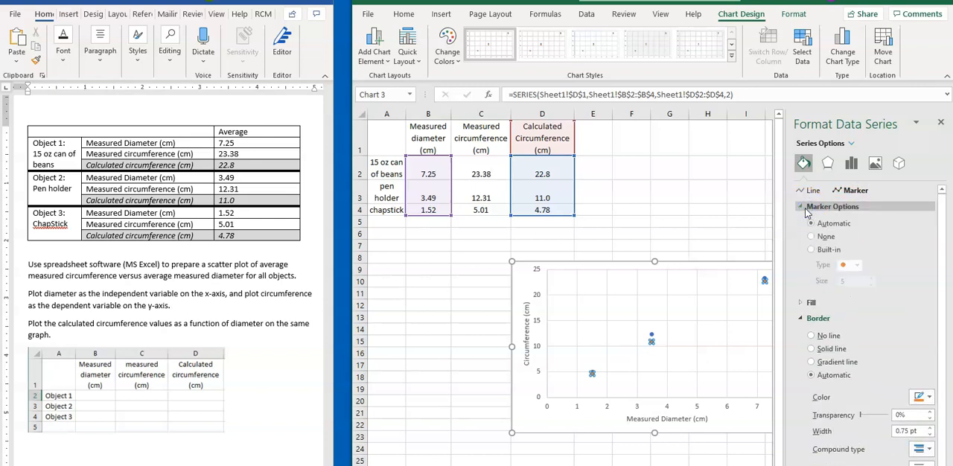
{"action": "left_click", "coordinate": [846, 270]}
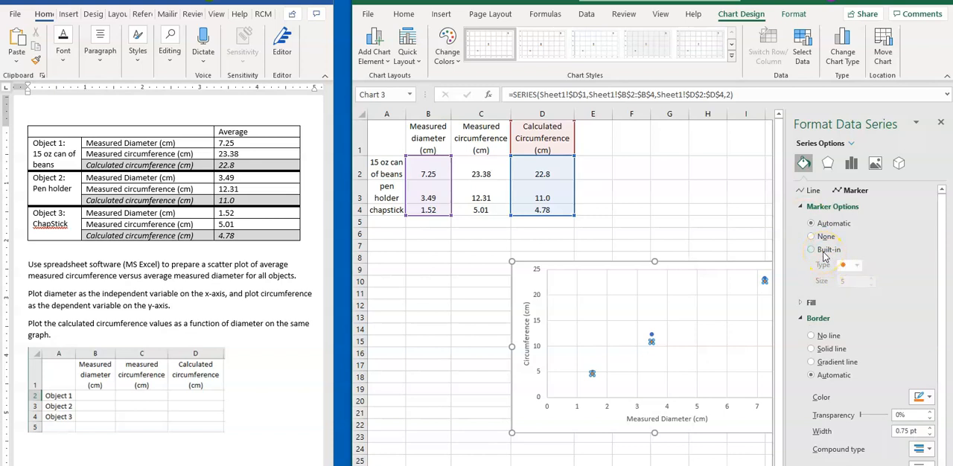
{"action": "left_click", "coordinate": [823, 251]}
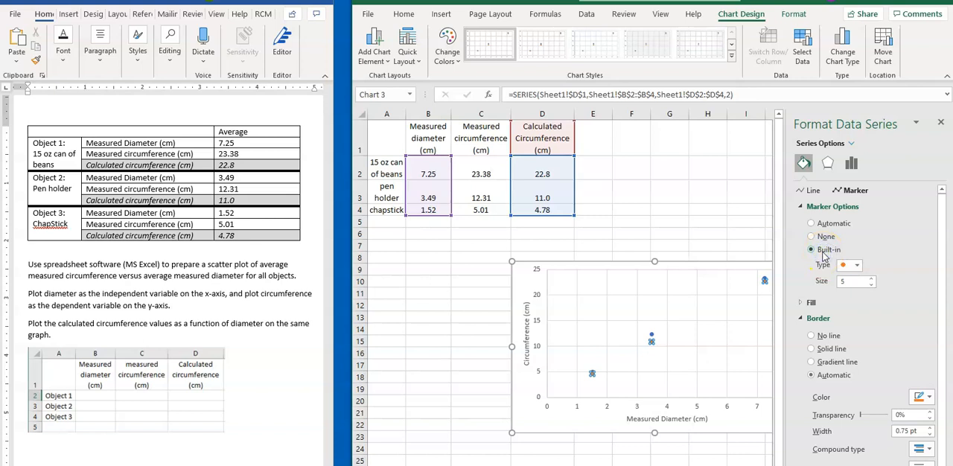
{"action": "left_click", "coordinate": [857, 265]}
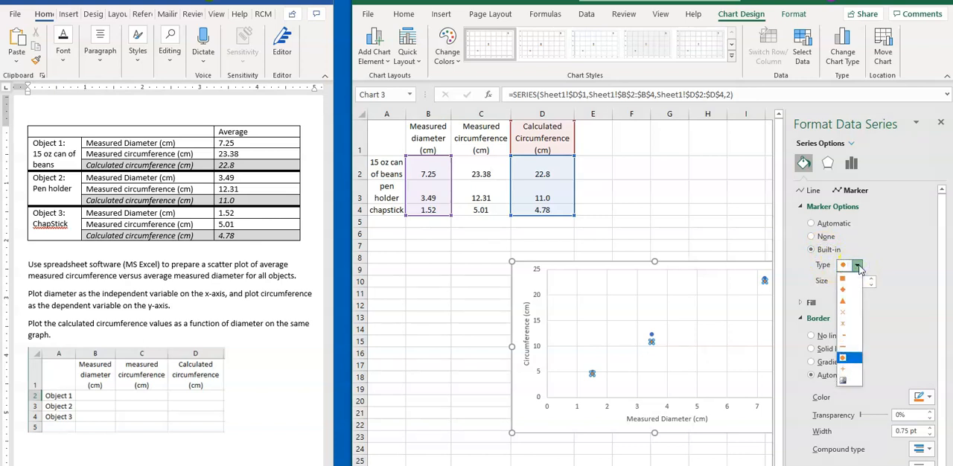
{"action": "left_click", "coordinate": [846, 302]}
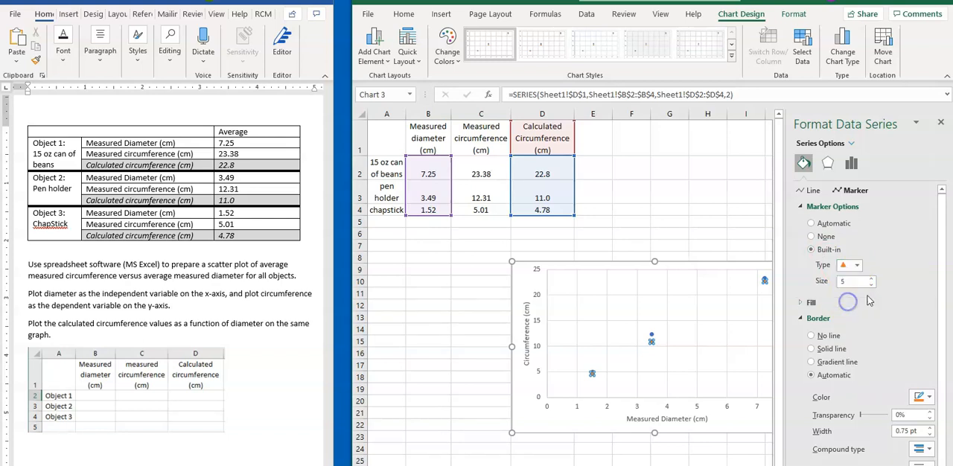
{"action": "left_click", "coordinate": [940, 122]}
{"action": "left_click", "coordinate": [775, 350]}
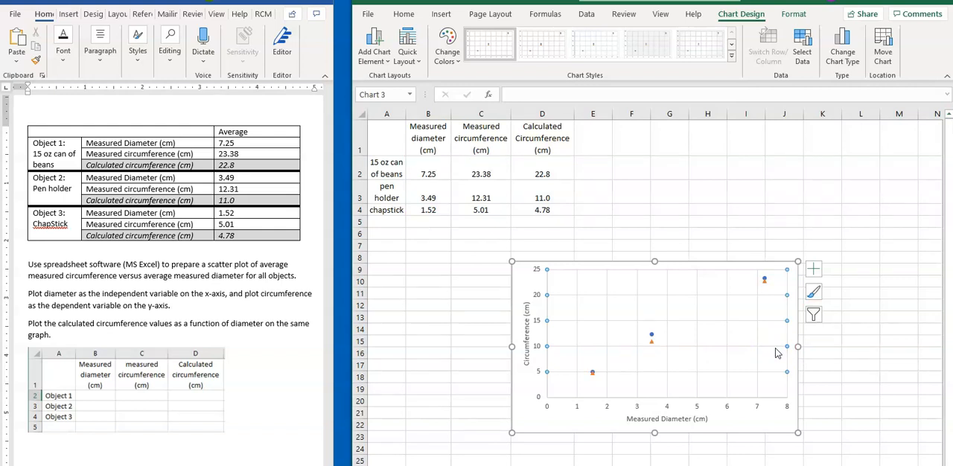
Add a chart title above the scatter plot.
{"action": "left_click", "coordinate": [378, 64]}
{"action": "mouse_move", "coordinate": [382, 119]}
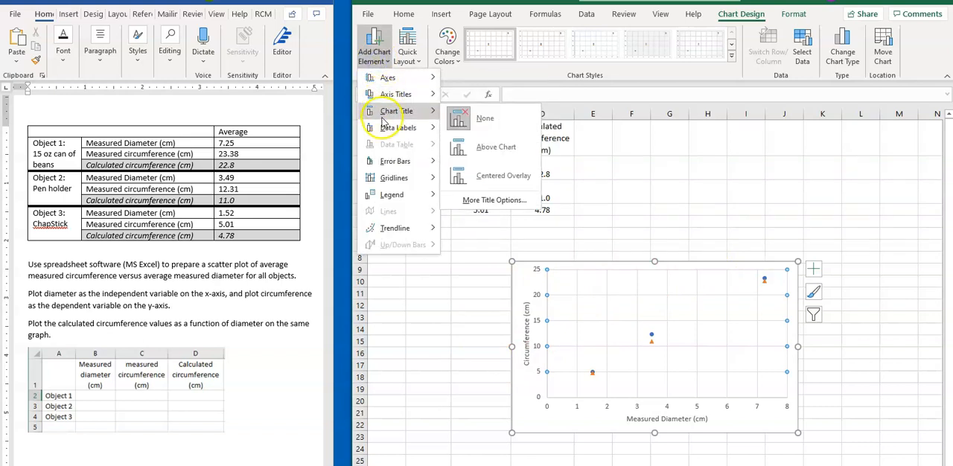
{"action": "left_click", "coordinate": [495, 147]}
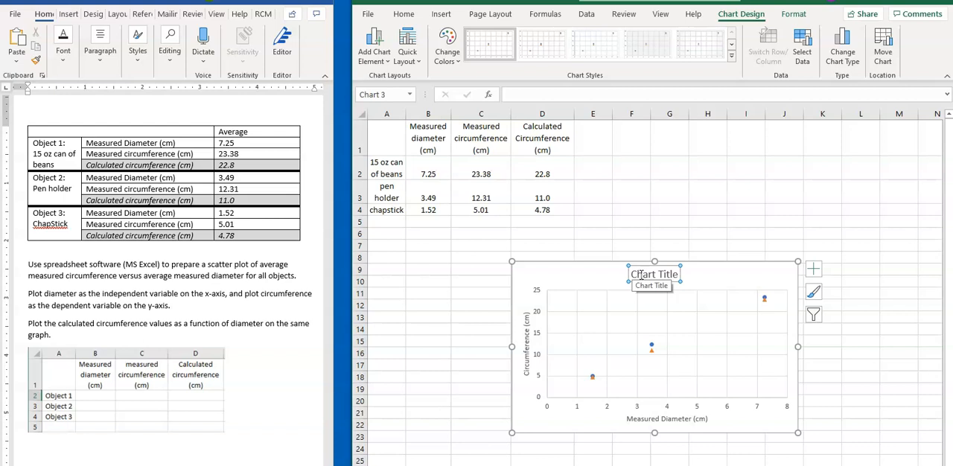
Replace the chart title text with "Relationship between circumference and diameter for a series of cylindrical objects".
{"action": "triple_click", "coordinate": [638, 275]}
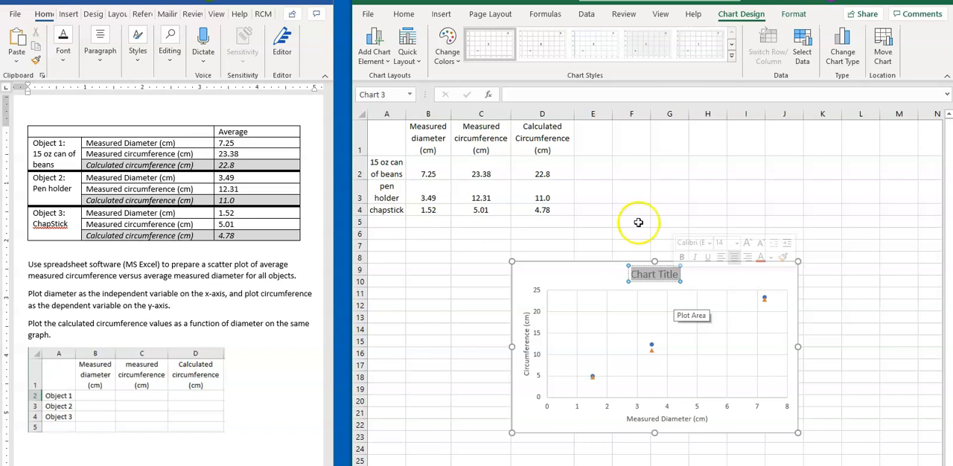
{"action": "type", "text": "Rela"}
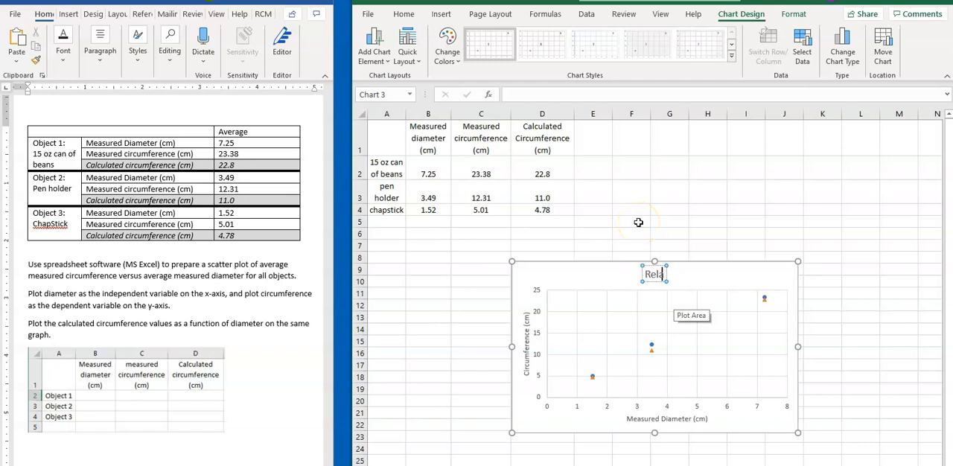
{"action": "type", "text": "tionship bet"}
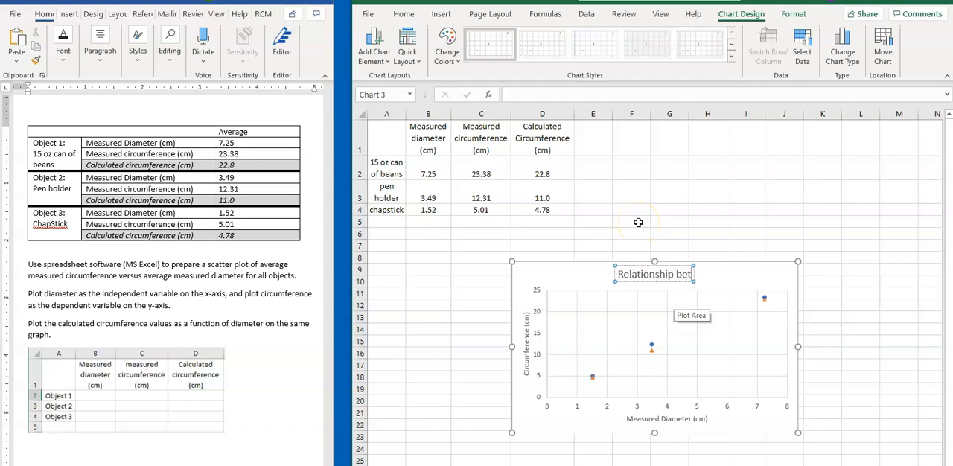
{"action": "type", "text": "ween cir"}
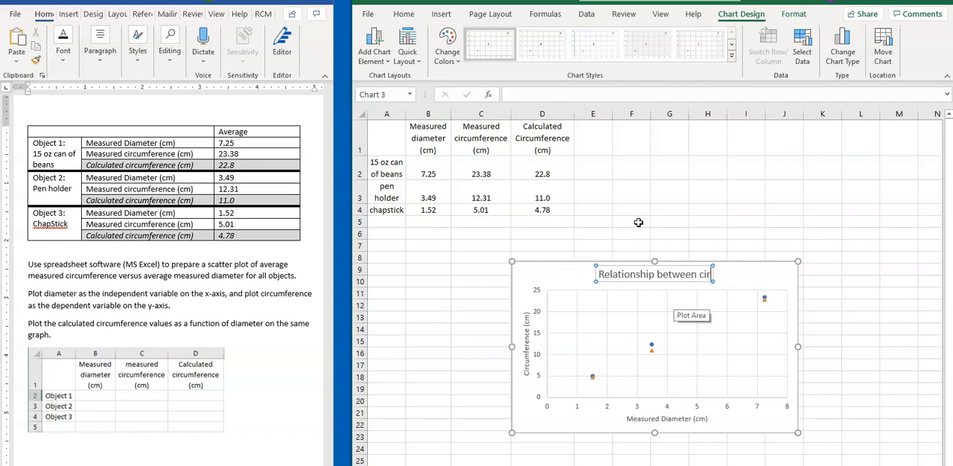
{"action": "type", "text": "cumference"}
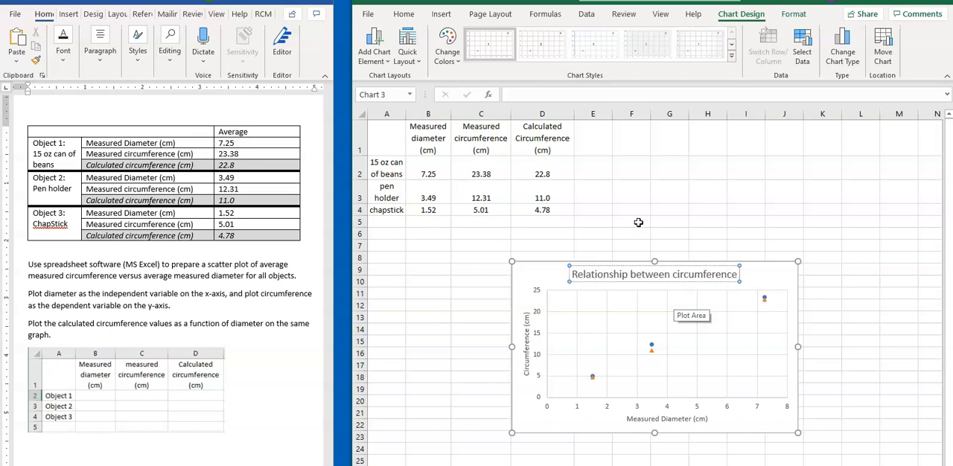
{"action": "type", "text": " and diameter fo a"}
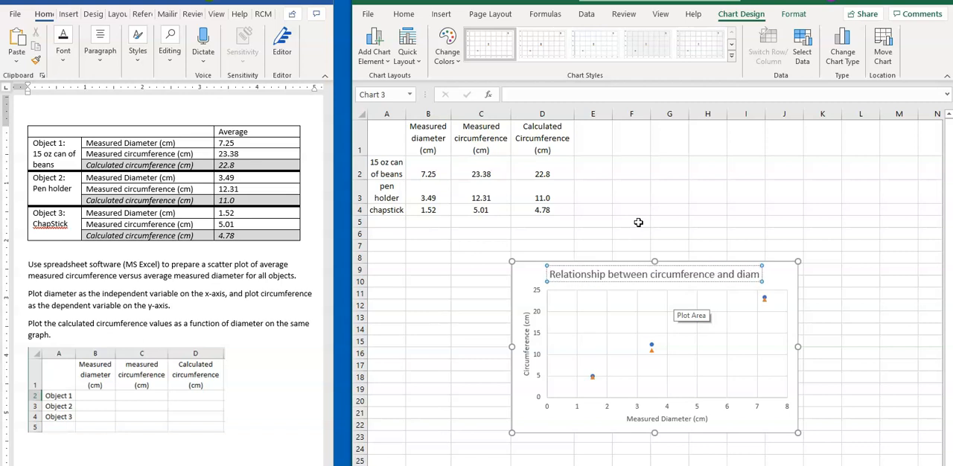
{"action": "key", "text": "BackSpace"}
{"action": "key", "text": "BackSpace"}
{"action": "type", "text": "r"}
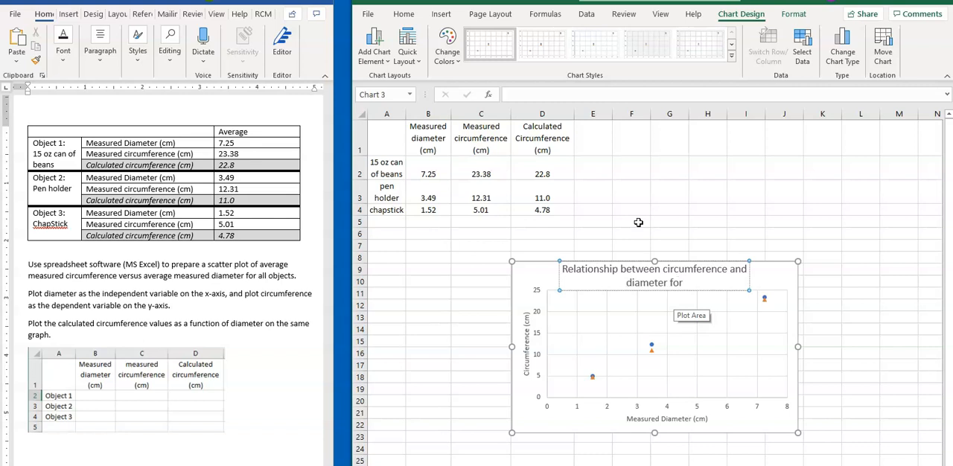
{"action": "type", "text": " a series"}
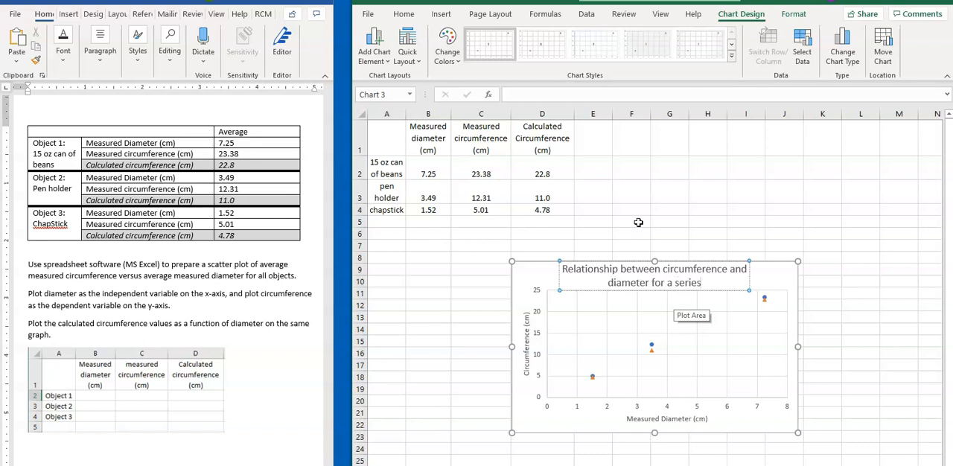
{"action": "type", "text": " of cylin"}
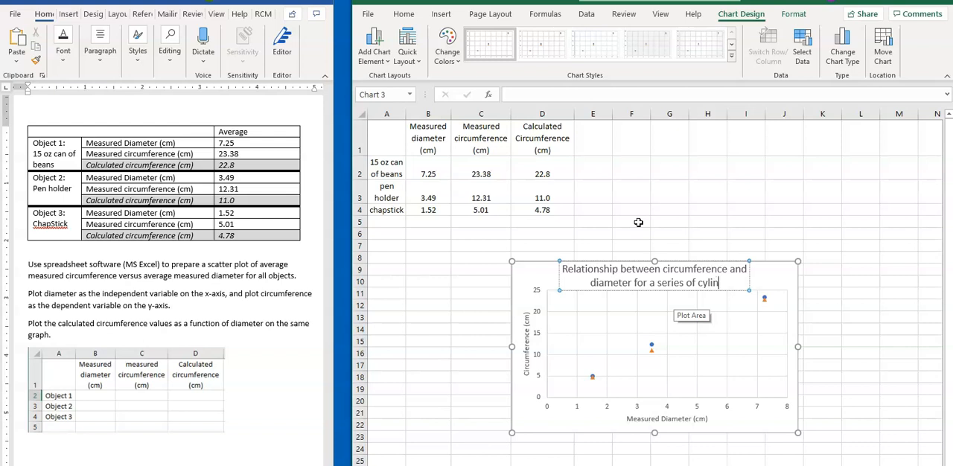
{"action": "type", "text": "derica"}
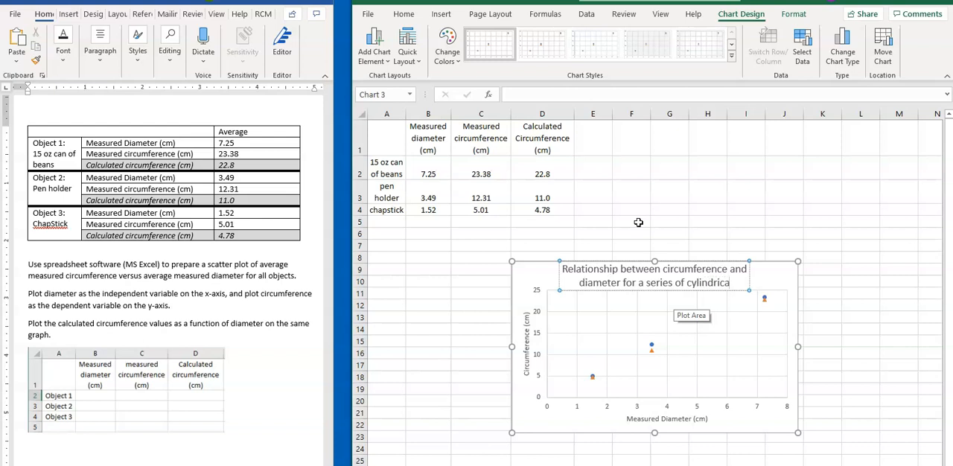
{"action": "type", "text": "l objects"}
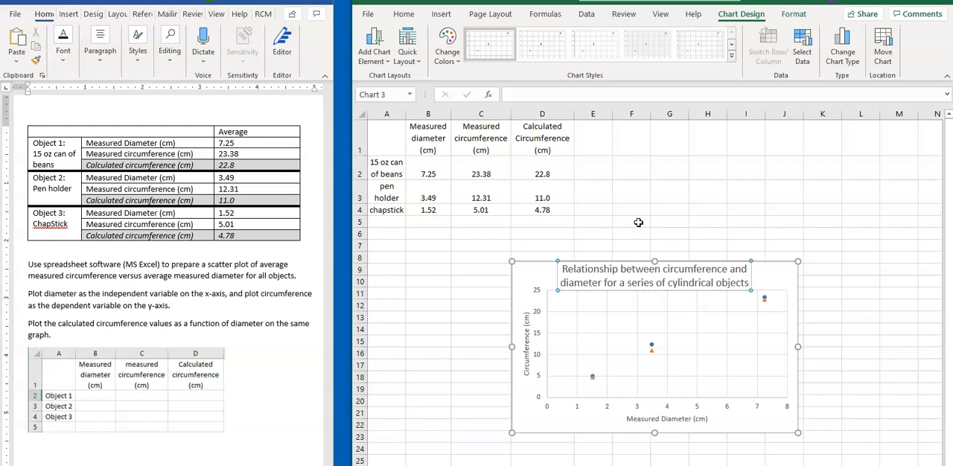
Add a legend at the bottom of the chart.
{"action": "left_click", "coordinate": [377, 64]}
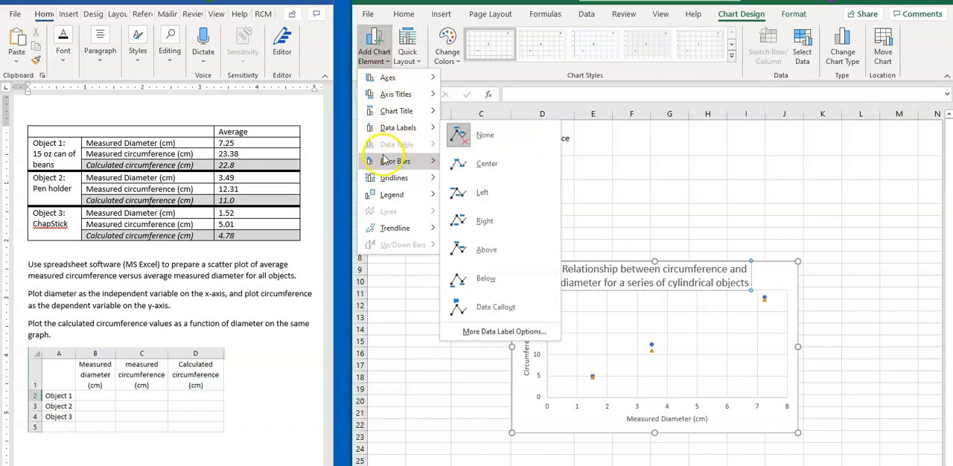
{"action": "mouse_move", "coordinate": [390, 198]}
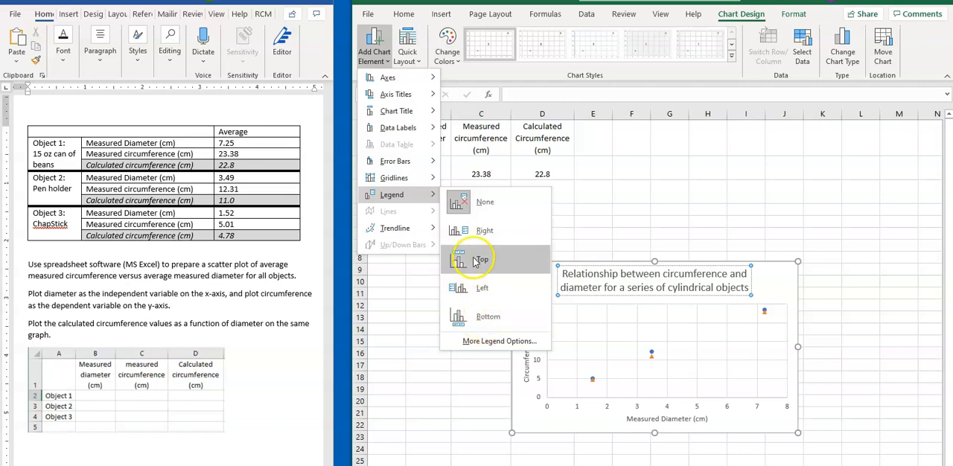
{"action": "left_click", "coordinate": [473, 316]}
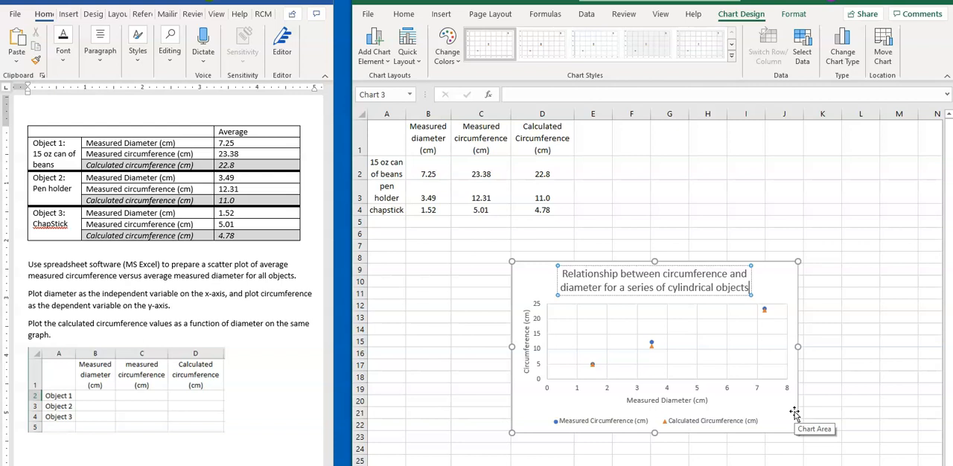
Add a linear trendline to the calculated circumference series, displaying its equation and R-squared value on the chart, and close the formatting pane.
{"action": "right_click", "coordinate": [652, 347]}
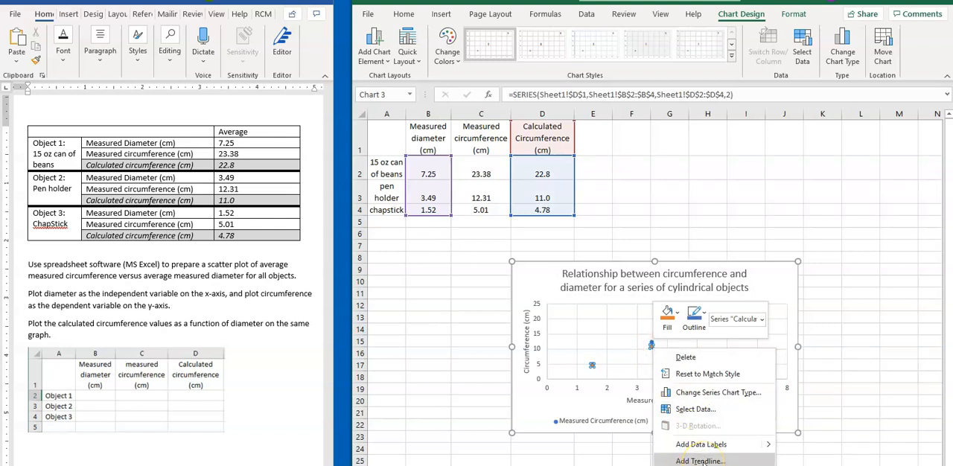
{"action": "left_click", "coordinate": [373, 54]}
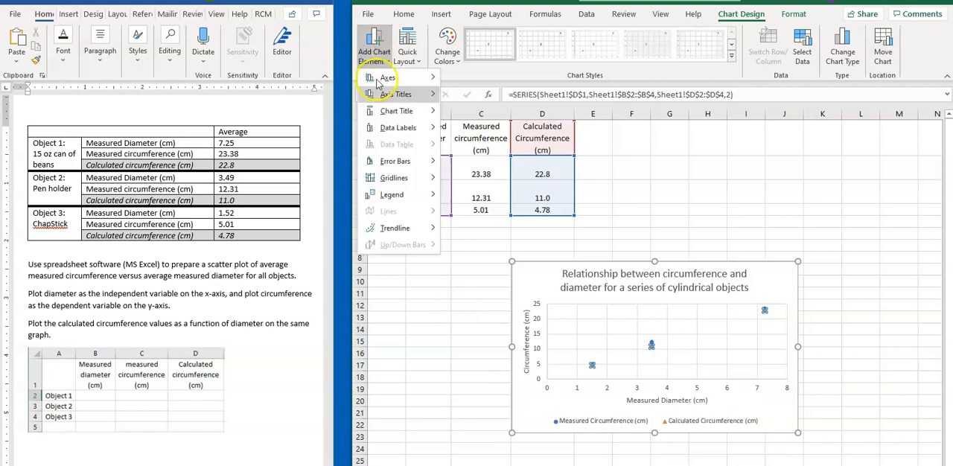
{"action": "mouse_move", "coordinate": [390, 229]}
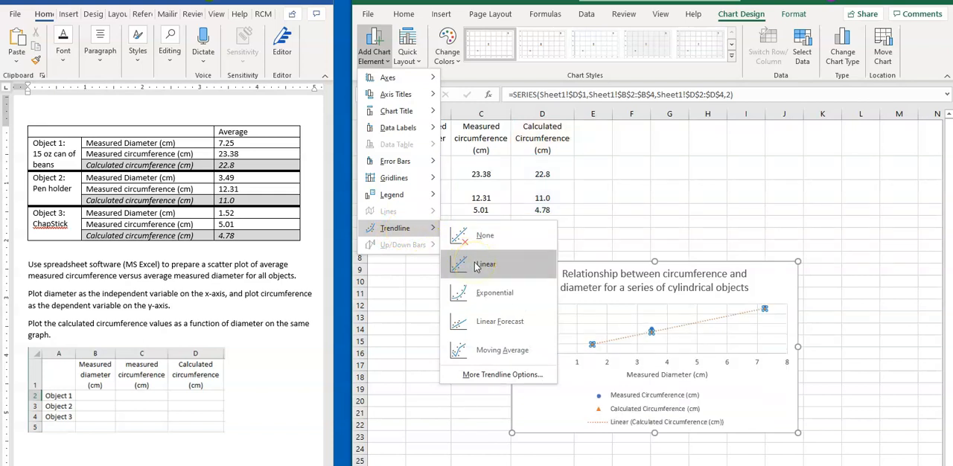
{"action": "left_click", "coordinate": [497, 374]}
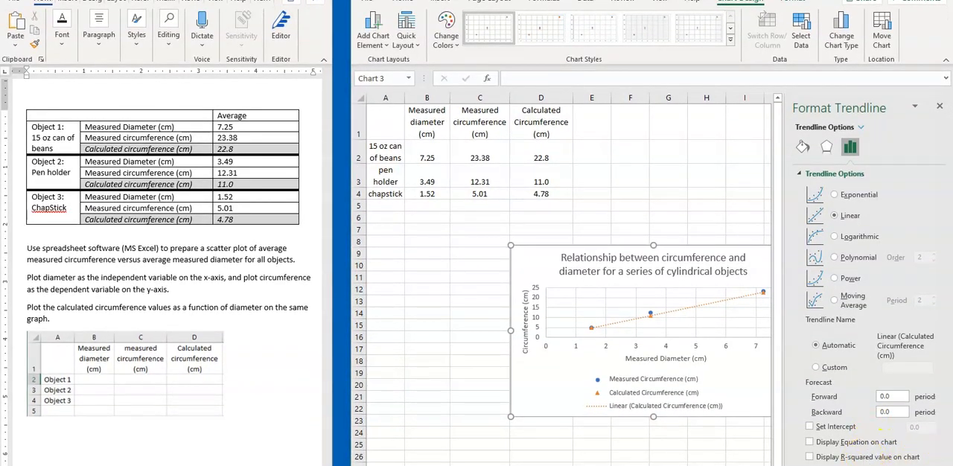
{"action": "left_click", "coordinate": [810, 442]}
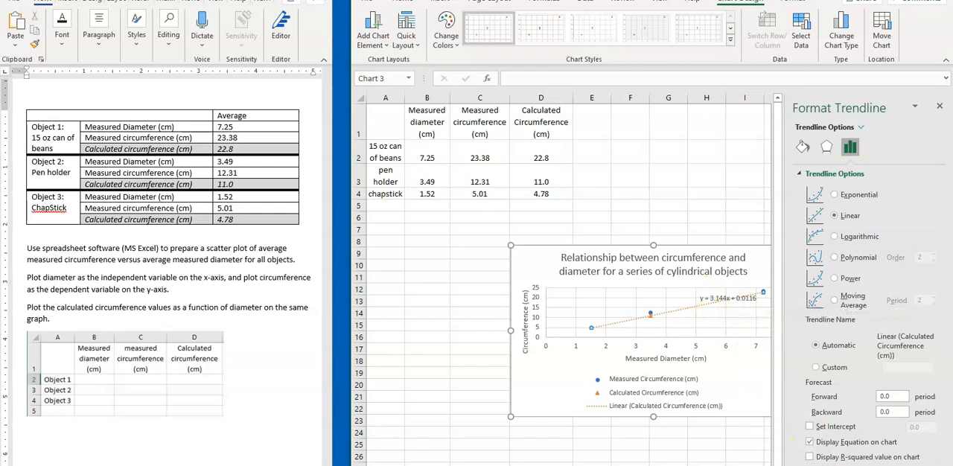
{"action": "left_click", "coordinate": [810, 456]}
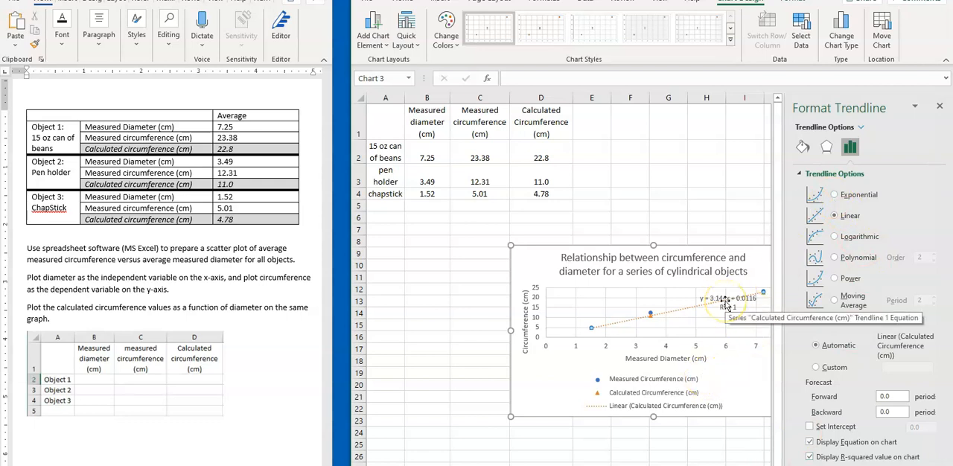
{"action": "left_click", "coordinate": [940, 107]}
Move the calculated trendline's equation label below the line and enlarge the chart by extending its upper edge to row 5.
{"action": "left_click_drag", "start_coordinate": [736, 299], "coordinate": [753, 319]}
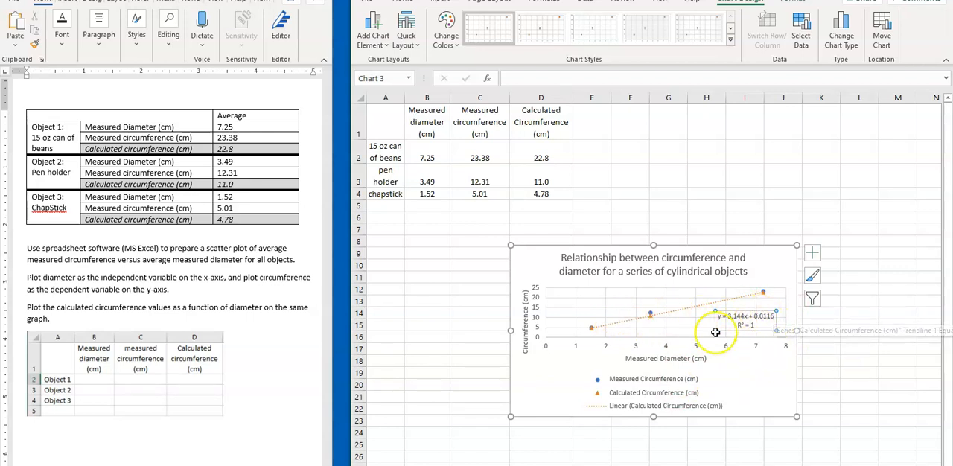
{"action": "left_click", "coordinate": [652, 316]}
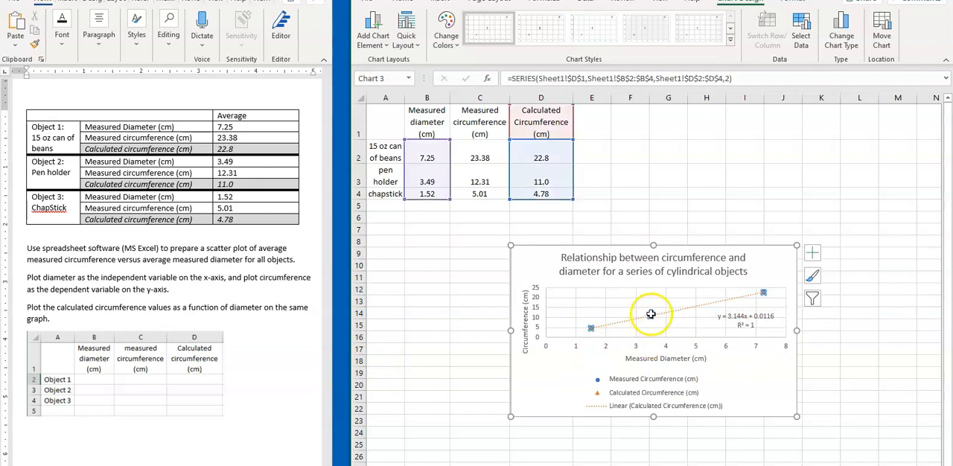
{"action": "left_click_drag", "start_coordinate": [652, 246], "coordinate": [652, 206]}
Add a linear trendline to the measured circumference series.
{"action": "left_click", "coordinate": [651, 296]}
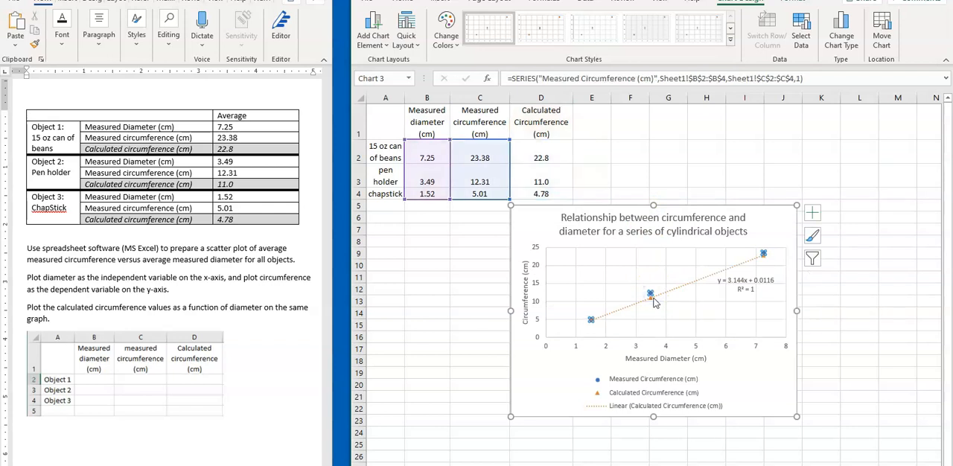
{"action": "left_click", "coordinate": [376, 40]}
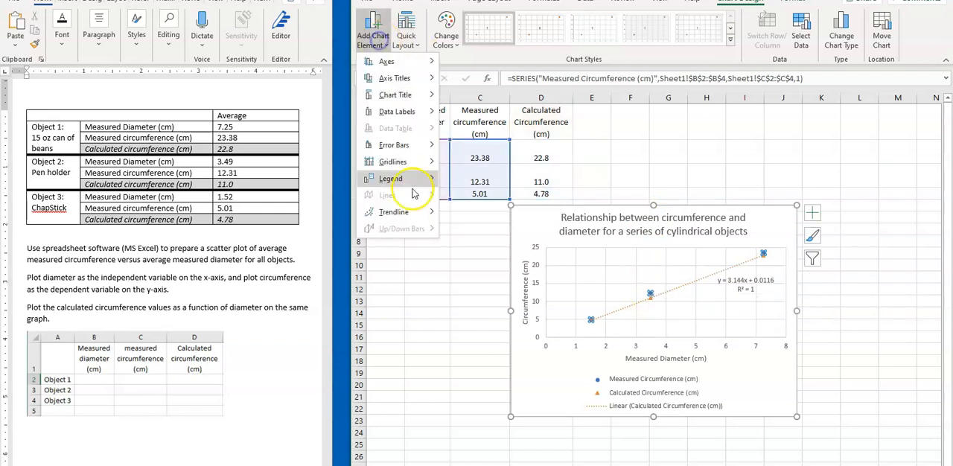
{"action": "mouse_move", "coordinate": [387, 215]}
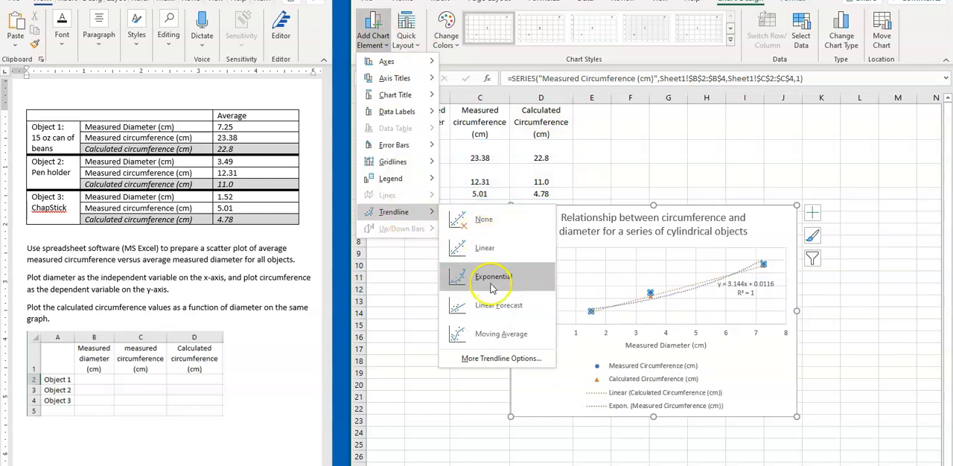
{"action": "left_click", "coordinate": [468, 248]}
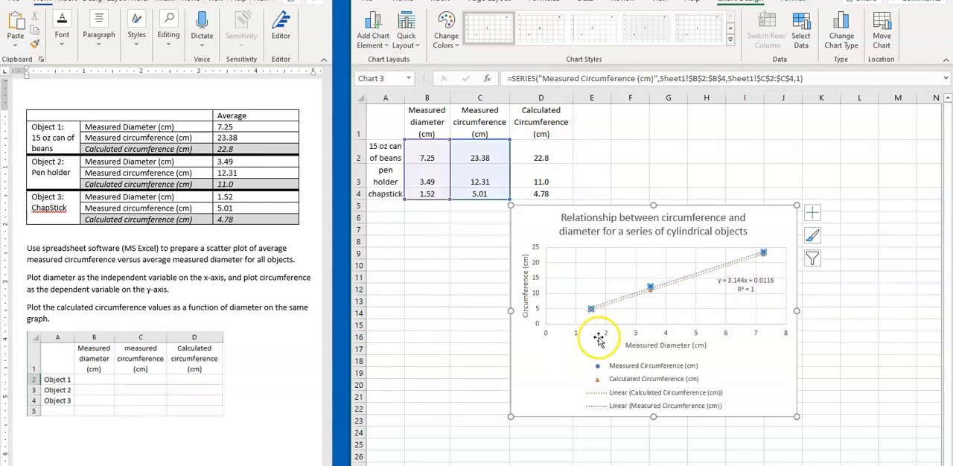
{"action": "right_click", "coordinate": [651, 287]}
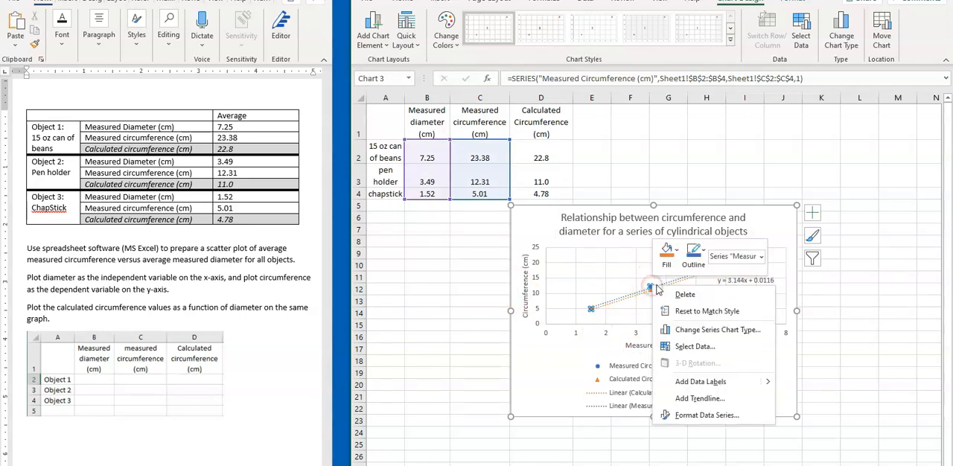
{"action": "left_click", "coordinate": [698, 400]}
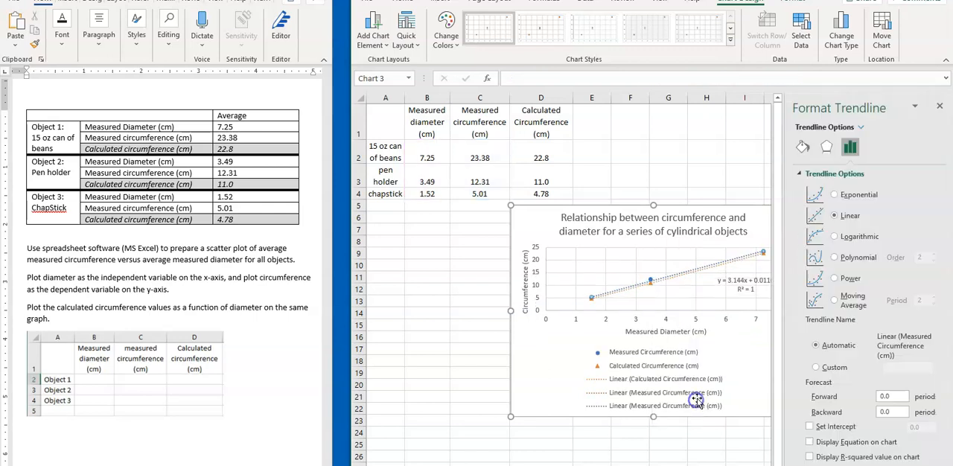
{"action": "left_click", "coordinate": [939, 106]}
{"action": "key", "text": "Delete"}
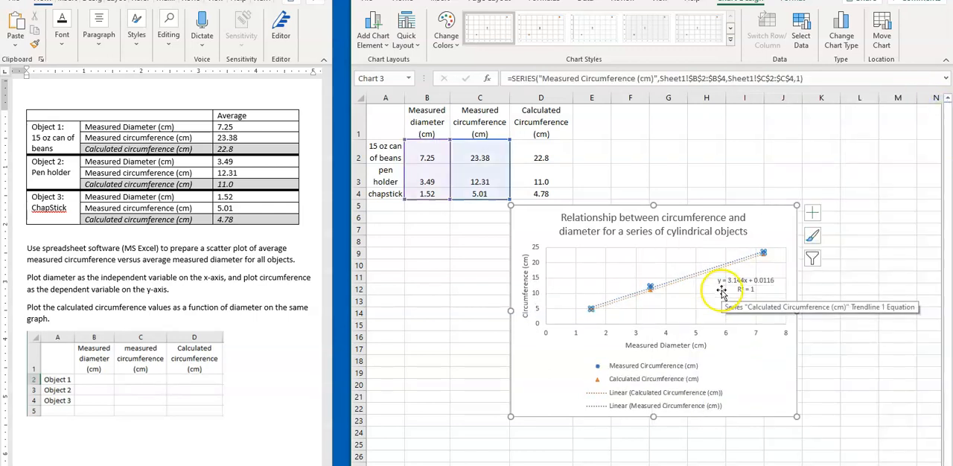
Display the measured circumference trendline's equation and R-squared value, close the formatting pane, and move the label above the middle of the line.
{"action": "right_click", "coordinate": [665, 284]}
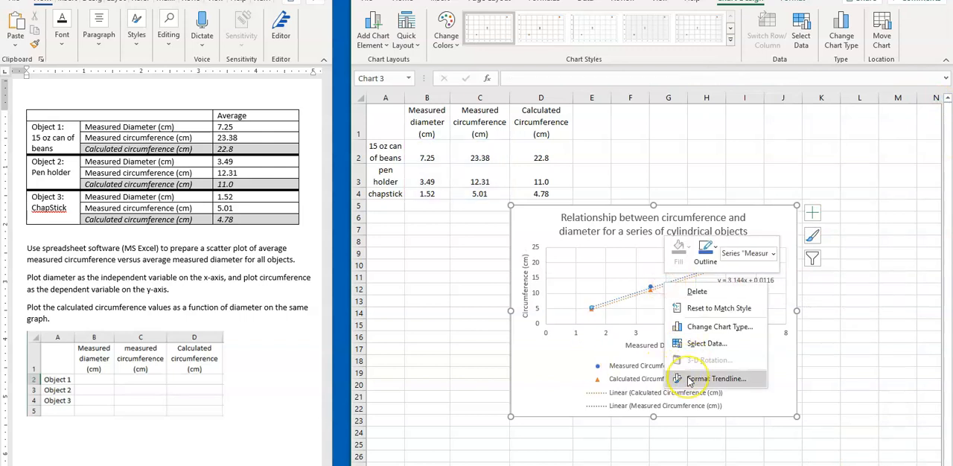
{"action": "left_click", "coordinate": [693, 381]}
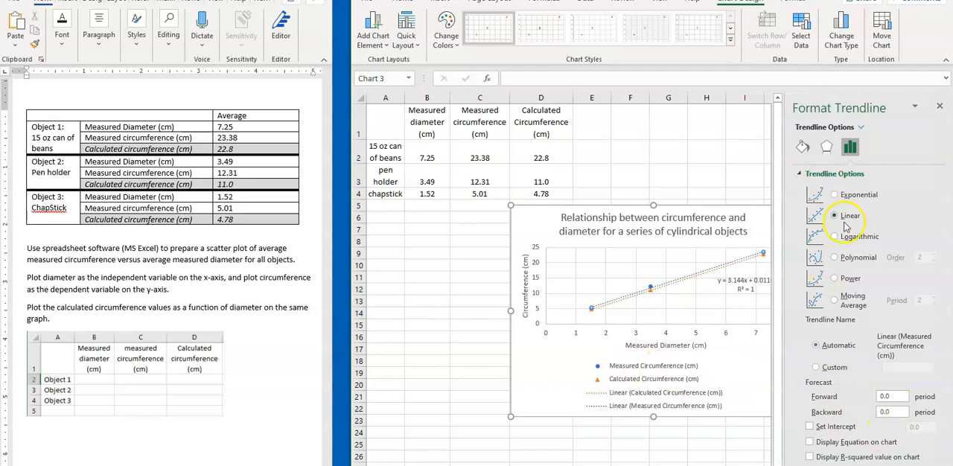
{"action": "left_click", "coordinate": [826, 441]}
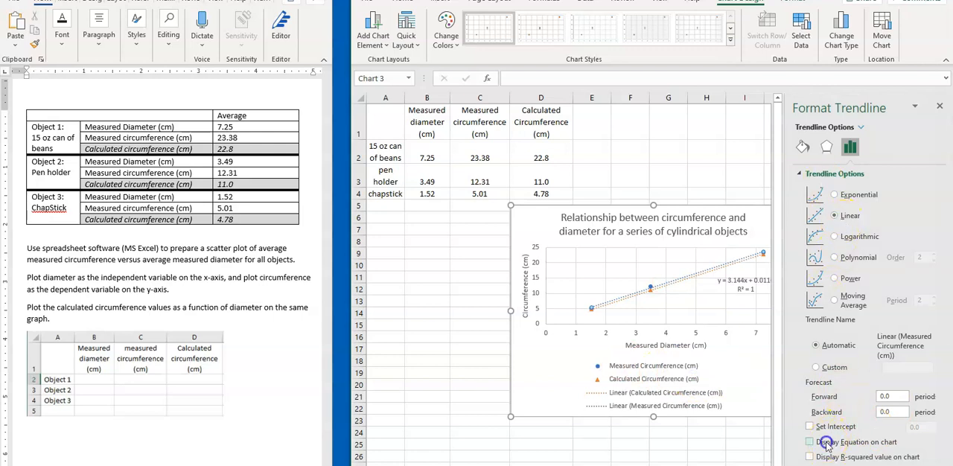
{"action": "left_click", "coordinate": [832, 458]}
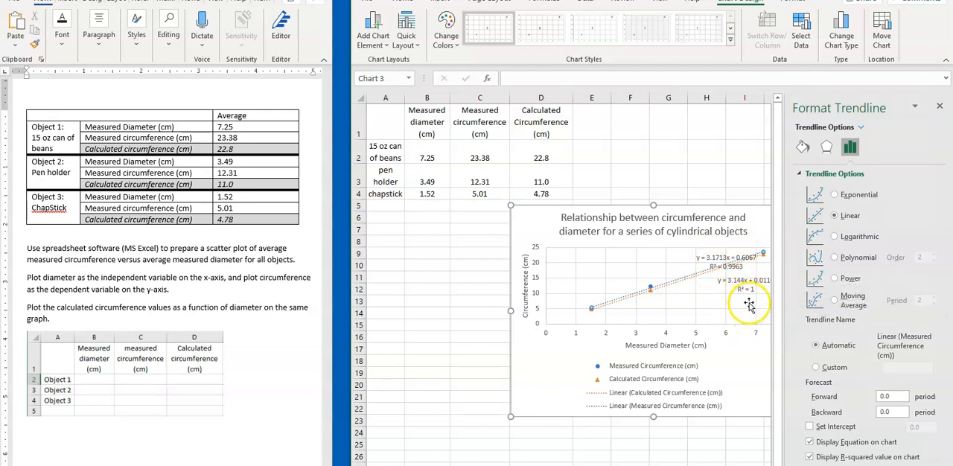
{"action": "left_click", "coordinate": [939, 107]}
{"action": "left_click_drag", "start_coordinate": [719, 258], "coordinate": [630, 257]}
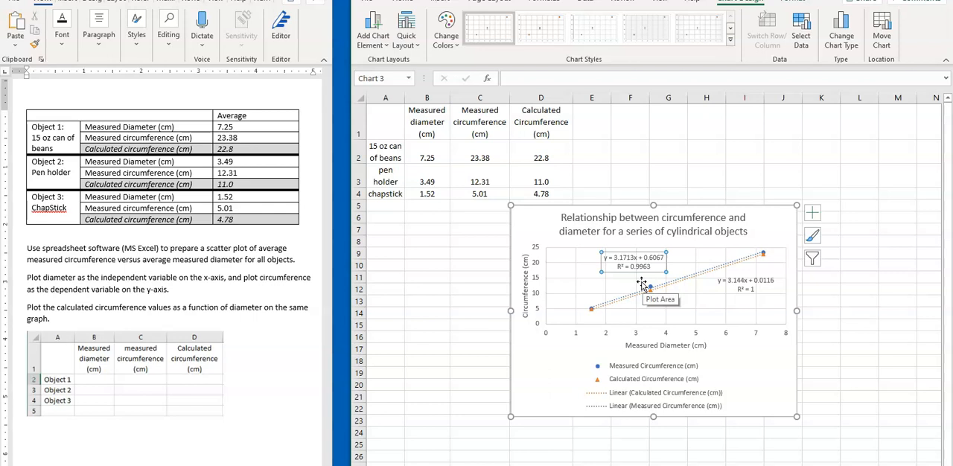
Open the formatting options for the measured circumference trendline's equation label.
{"action": "left_click", "coordinate": [627, 258]}
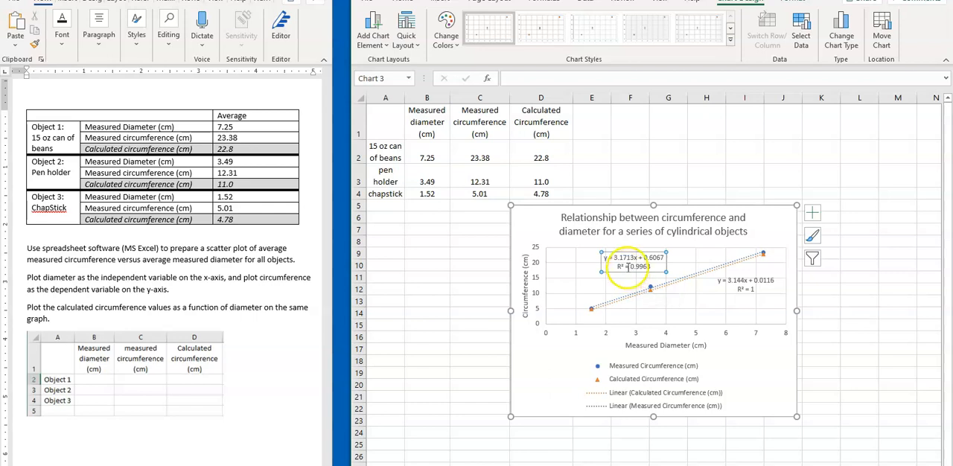
{"action": "right_click", "coordinate": [627, 259]}
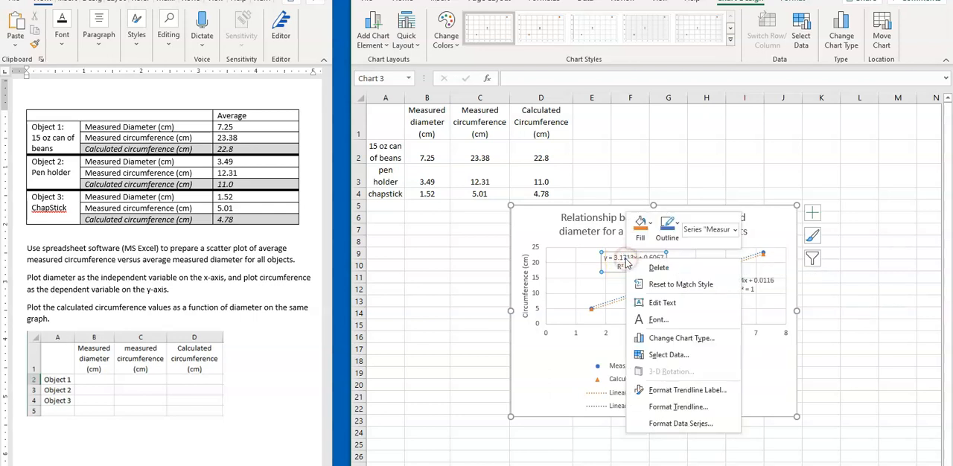
{"action": "double_click", "coordinate": [628, 262]}
{"action": "right_click", "coordinate": [627, 261]}
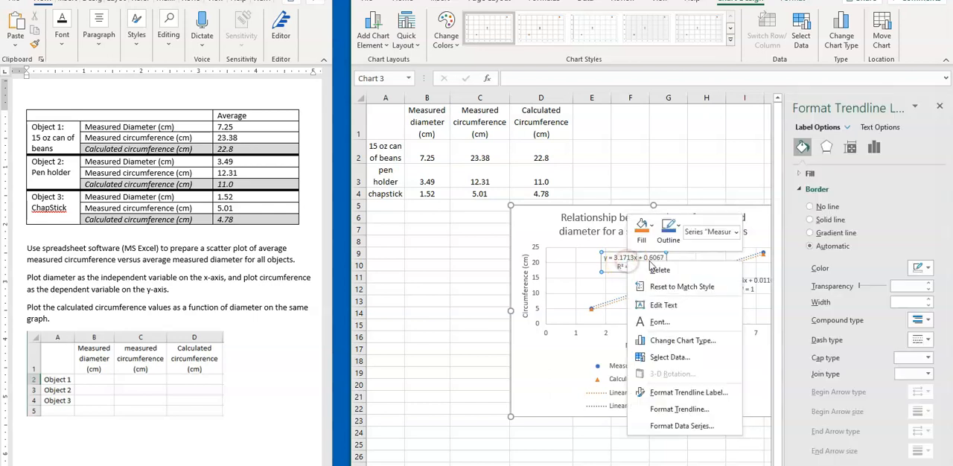
{"action": "left_click", "coordinate": [624, 259]}
{"action": "double_click", "coordinate": [624, 259]}
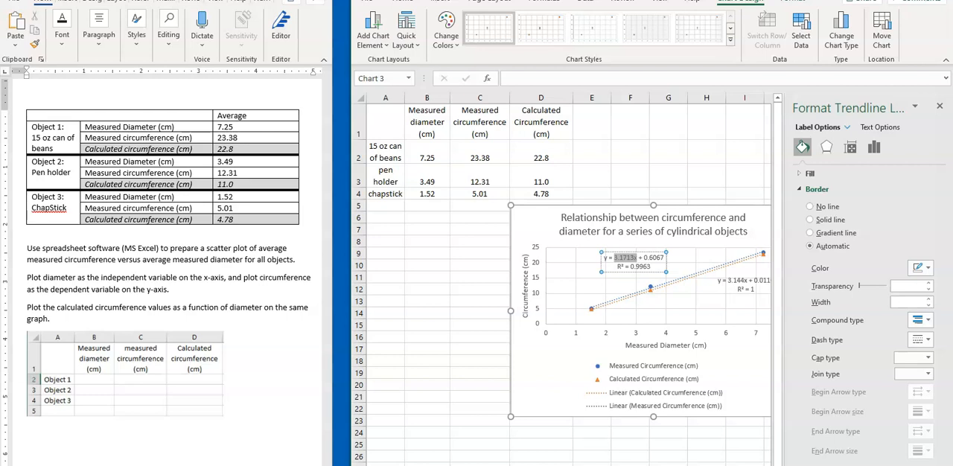
{"action": "left_click", "coordinate": [893, 130]}
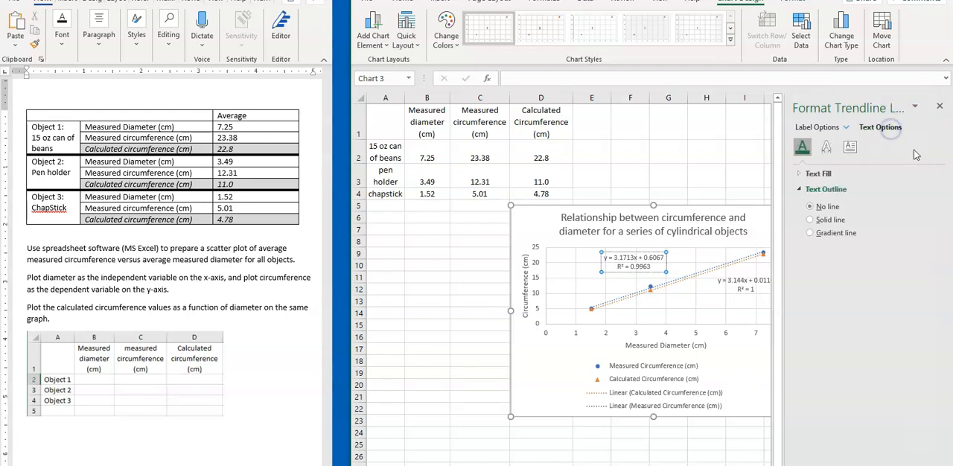
{"action": "left_click", "coordinate": [849, 153]}
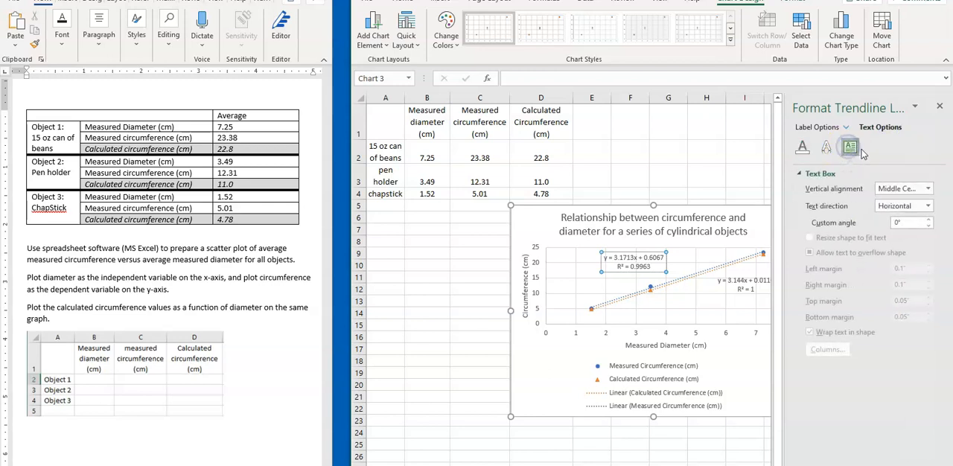
{"action": "left_click", "coordinate": [824, 151]}
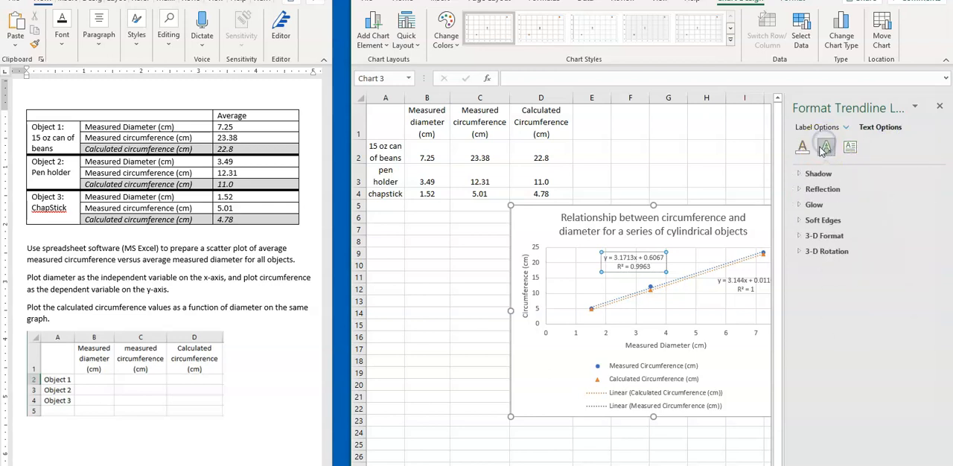
Format the values in the measured trendline's equation label as Number with 2 decimal places.
{"action": "left_click", "coordinate": [840, 128]}
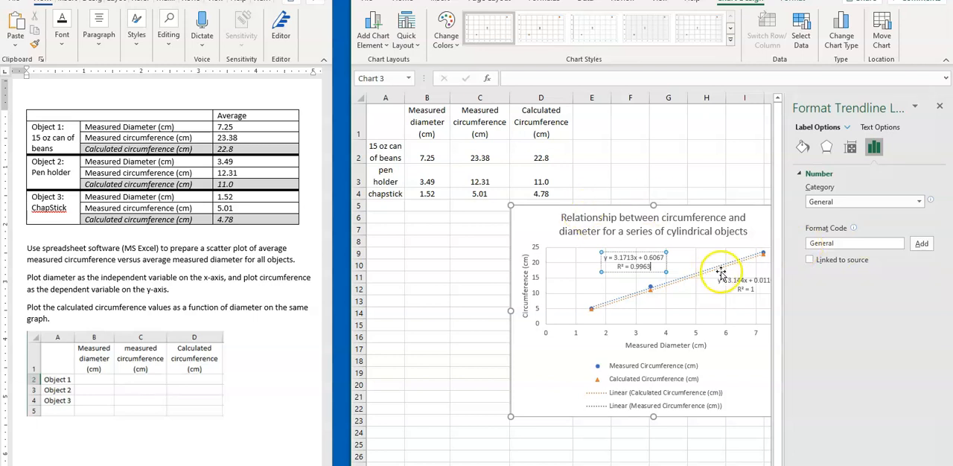
{"action": "left_click", "coordinate": [825, 207]}
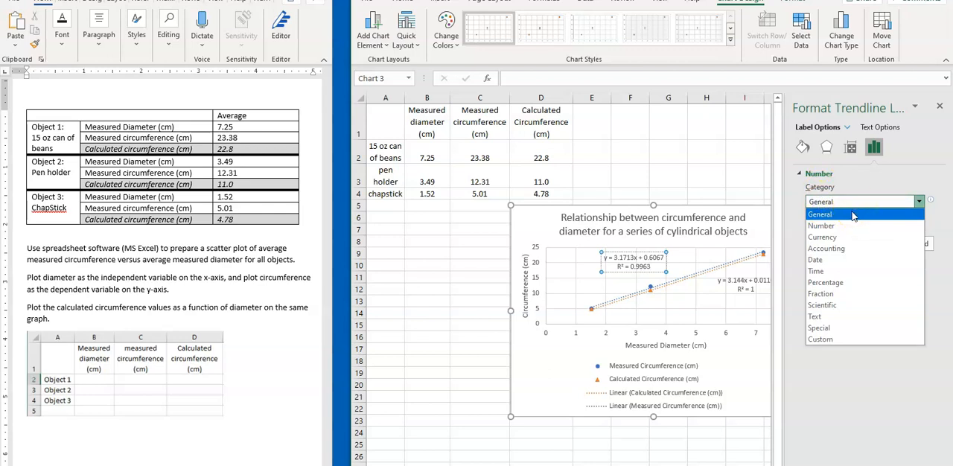
{"action": "left_click", "coordinate": [843, 226]}
{"action": "left_click", "coordinate": [870, 217]}
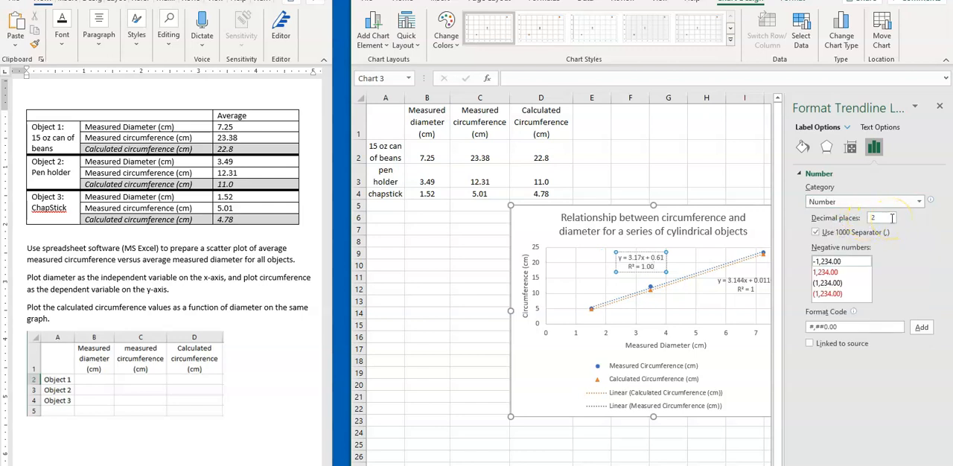
{"action": "left_click", "coordinate": [892, 218]}
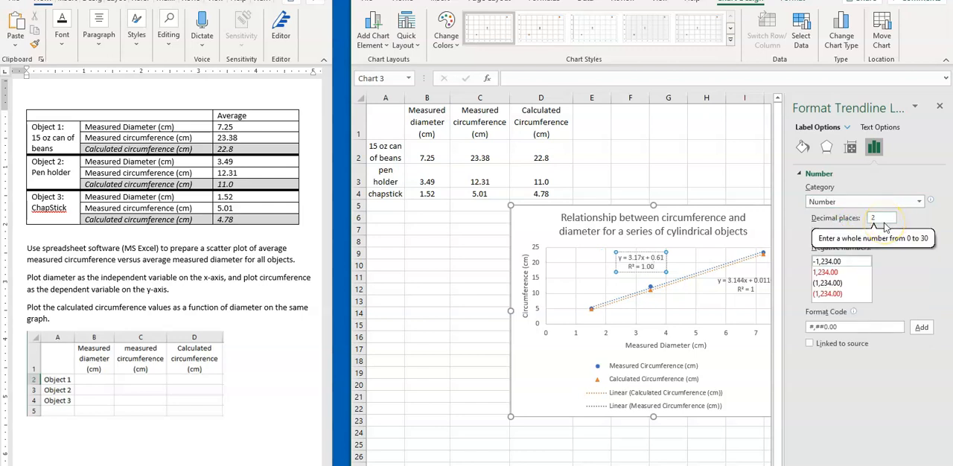
{"action": "left_click", "coordinate": [938, 109]}
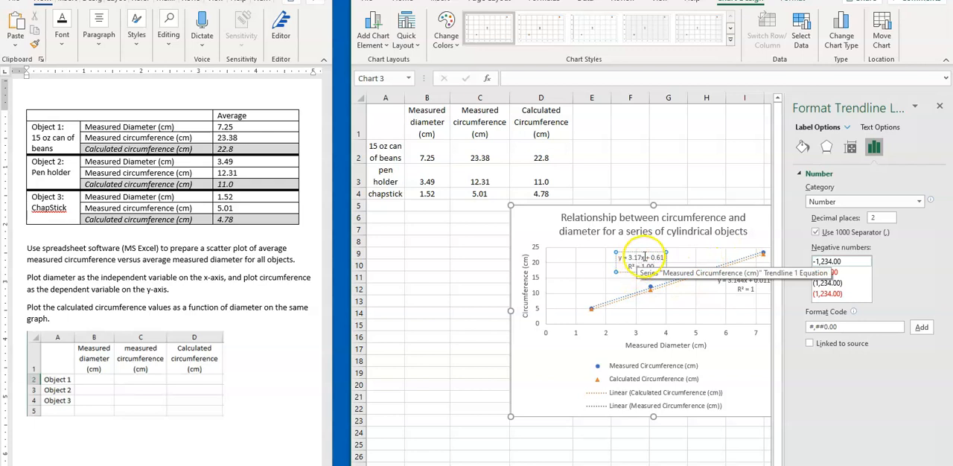
Format the calculated trendline's equation label as Number with 2 decimal places and close the formatting pane.
{"action": "left_click", "coordinate": [744, 288]}
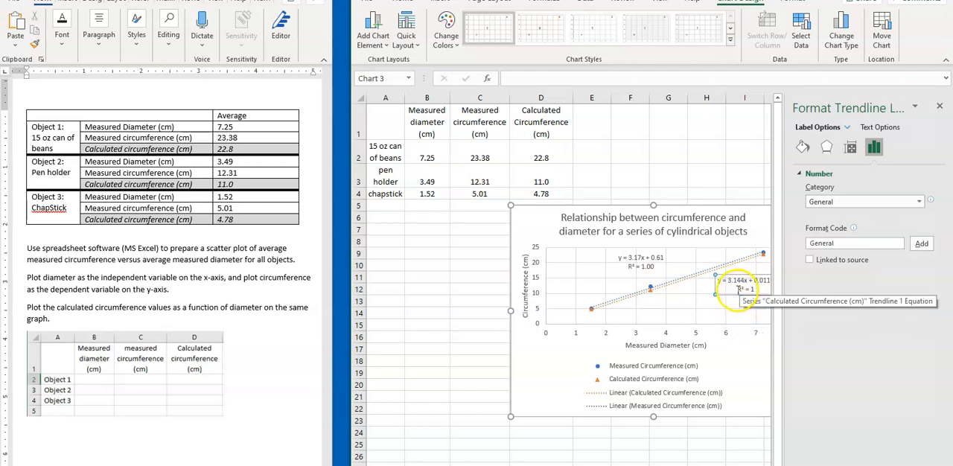
{"action": "left_click", "coordinate": [849, 201]}
{"action": "left_click", "coordinate": [845, 227]}
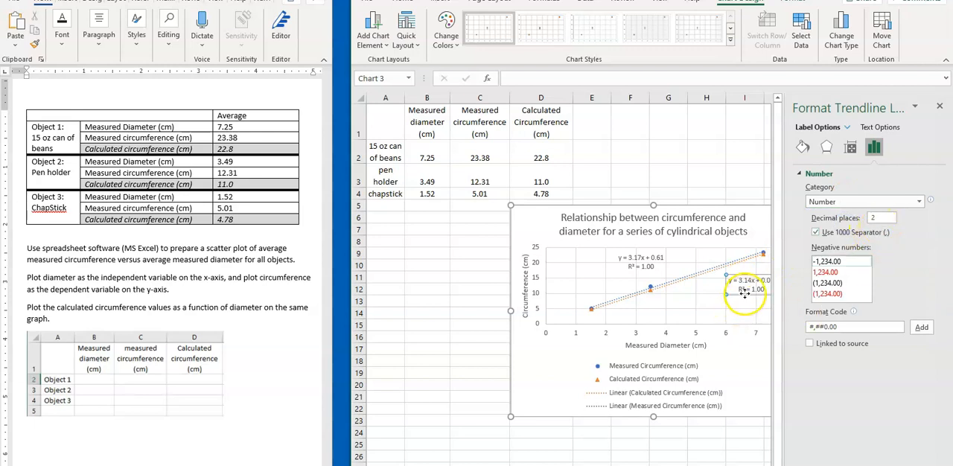
{"action": "left_click", "coordinate": [940, 105]}
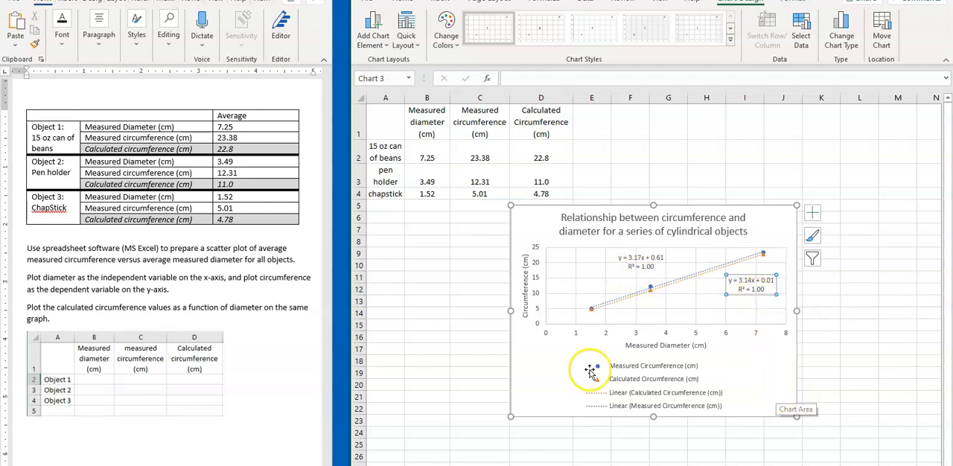
{"action": "left_click", "coordinate": [500, 333]}
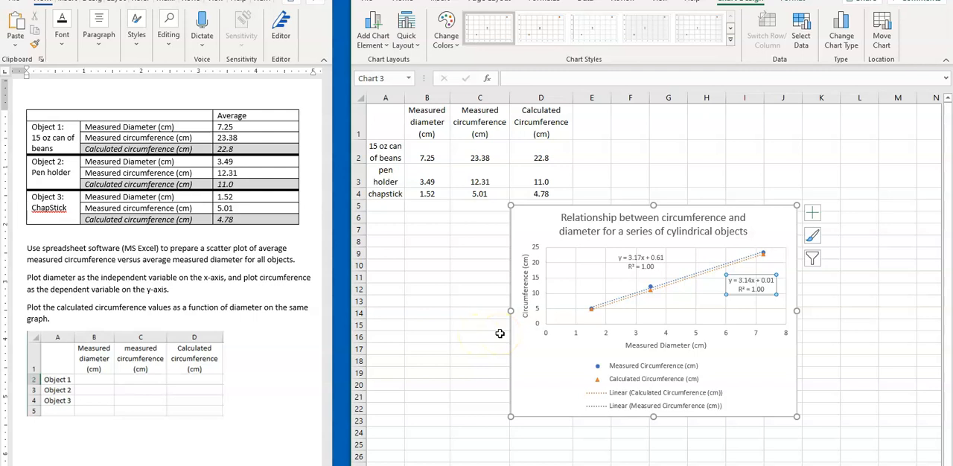